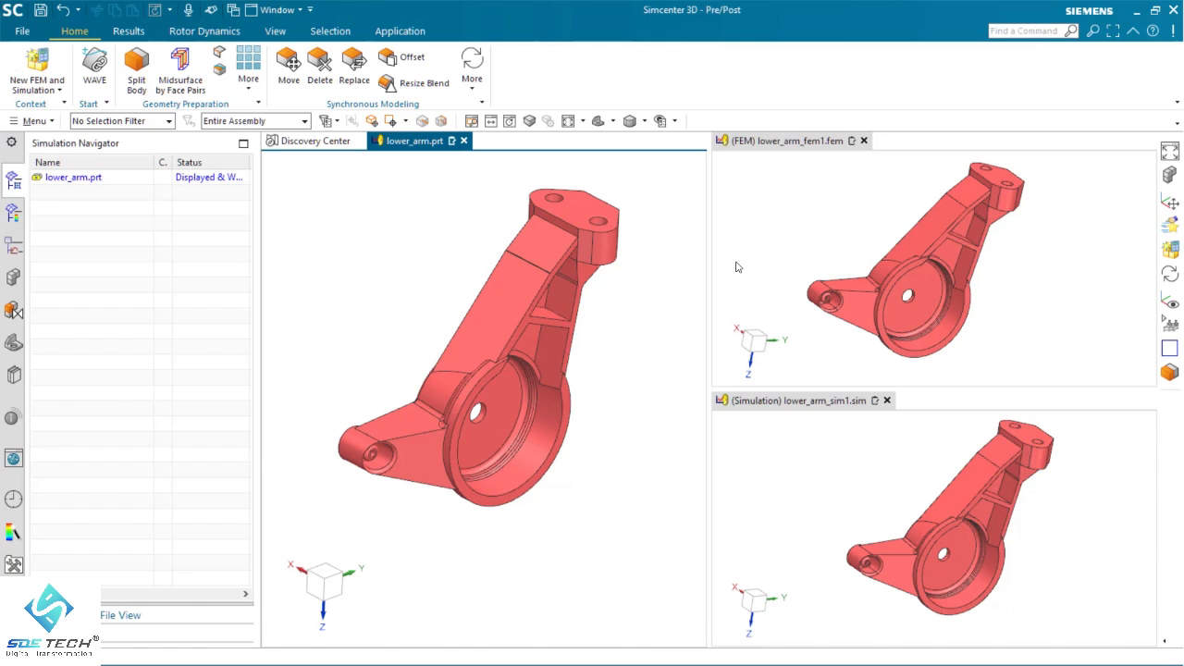
# Mesh the lower arm body in the FEM file with a CTETRA(10) 3D tetrahedral mesh of 8.5 mm element size
pyautogui.click(844, 208)
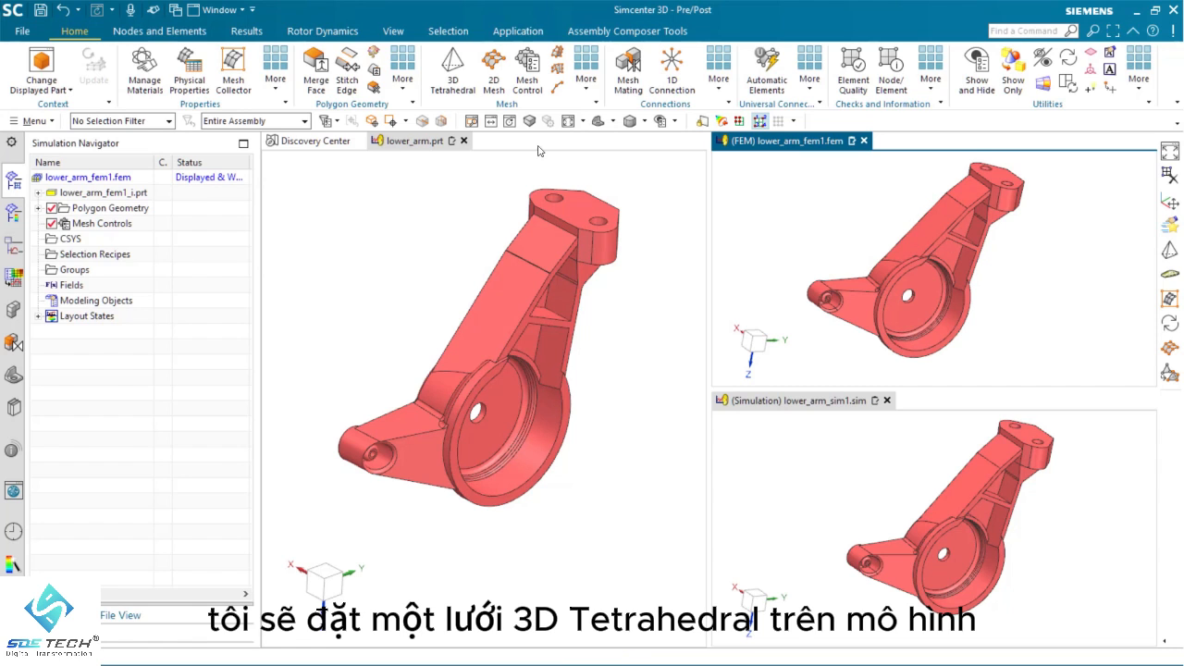
pyautogui.click(451, 70)
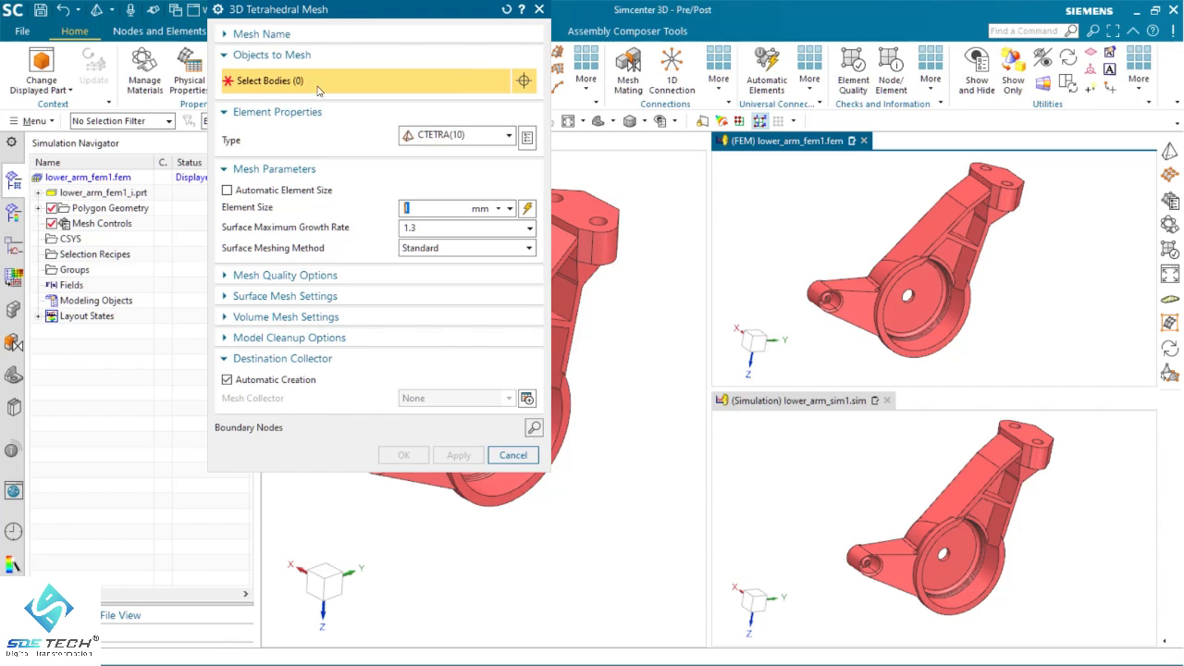
pyautogui.click(917, 250)
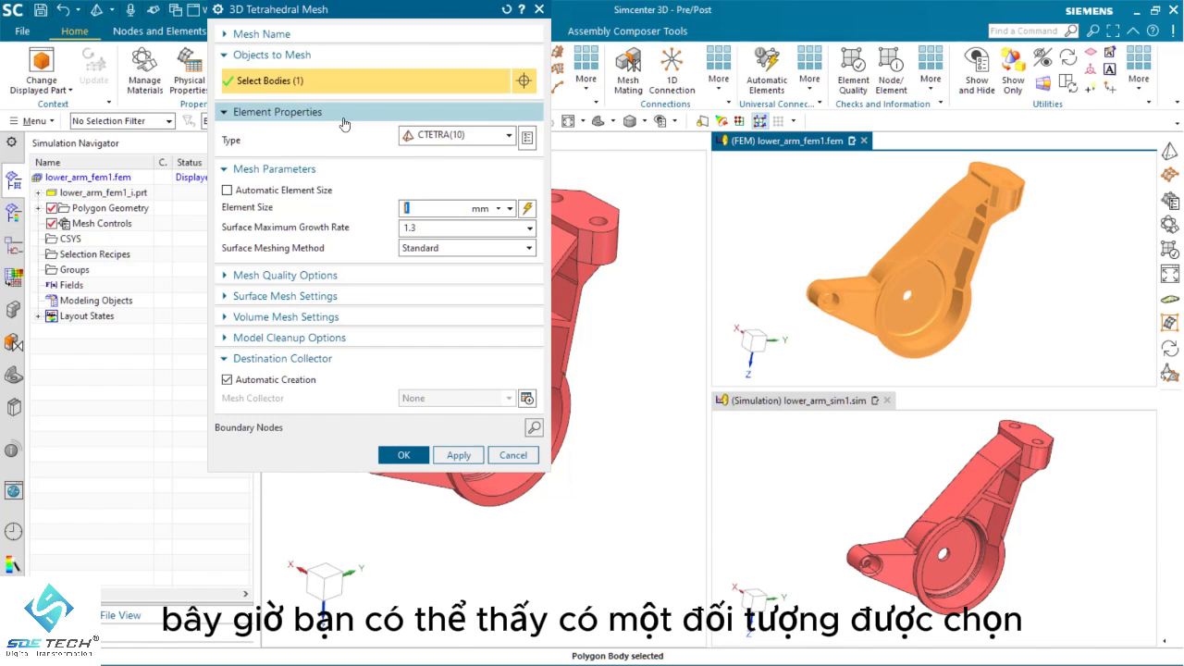
pyautogui.click(528, 209)
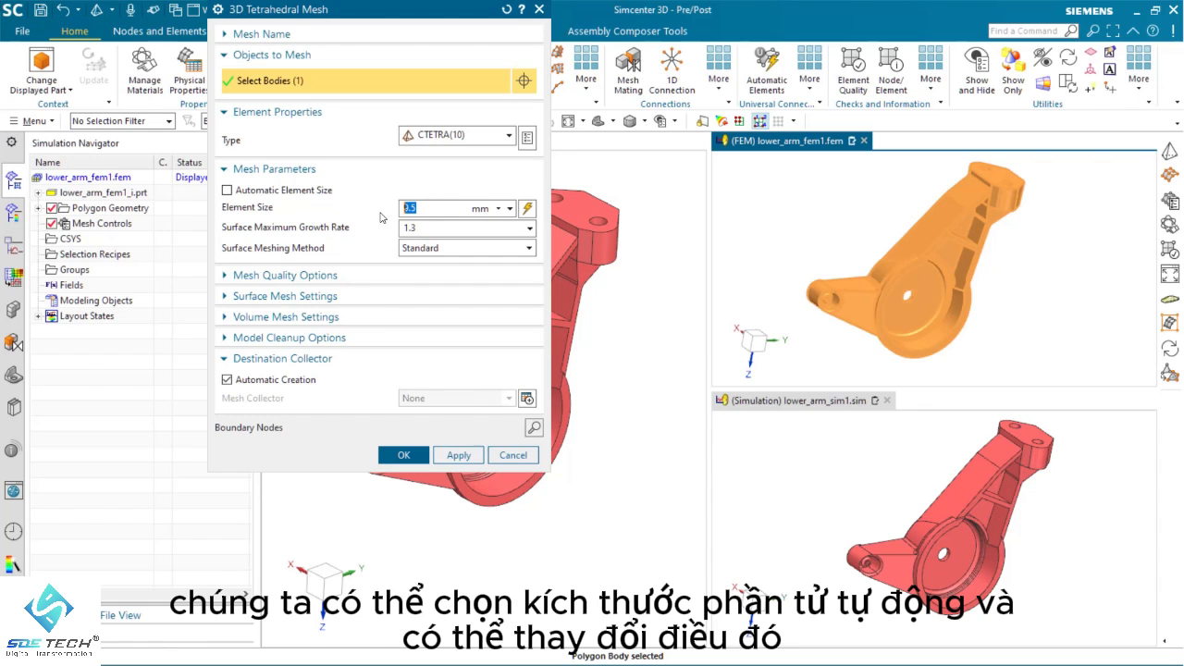
pyautogui.write('8.5')
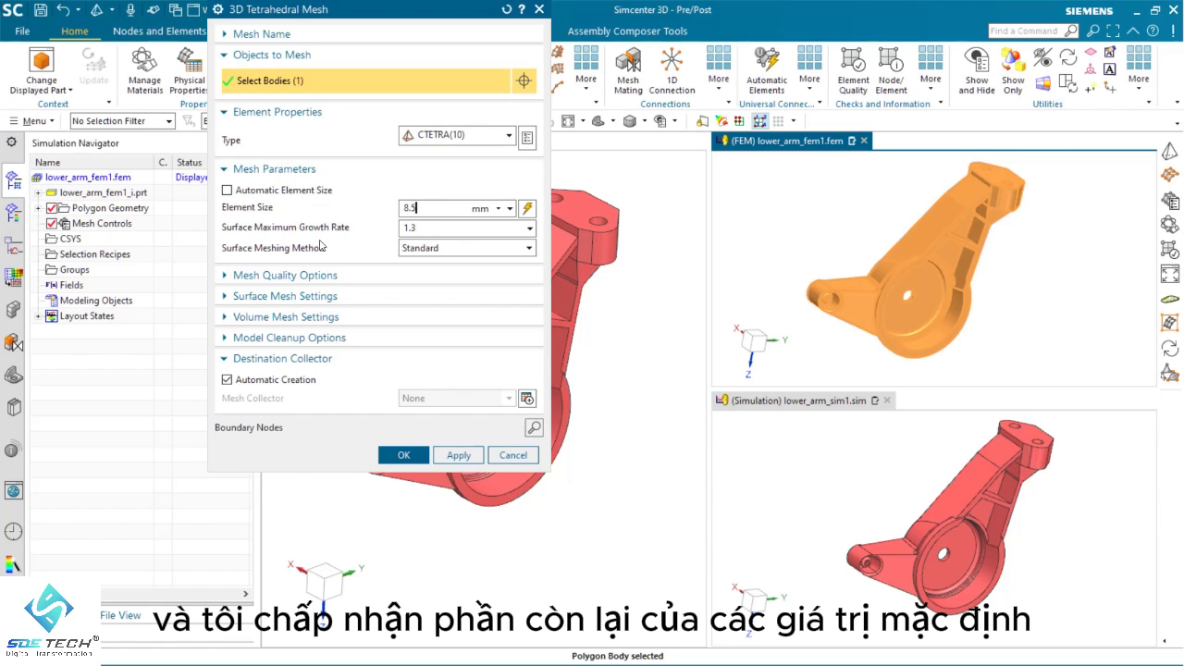
pyautogui.click(394, 454)
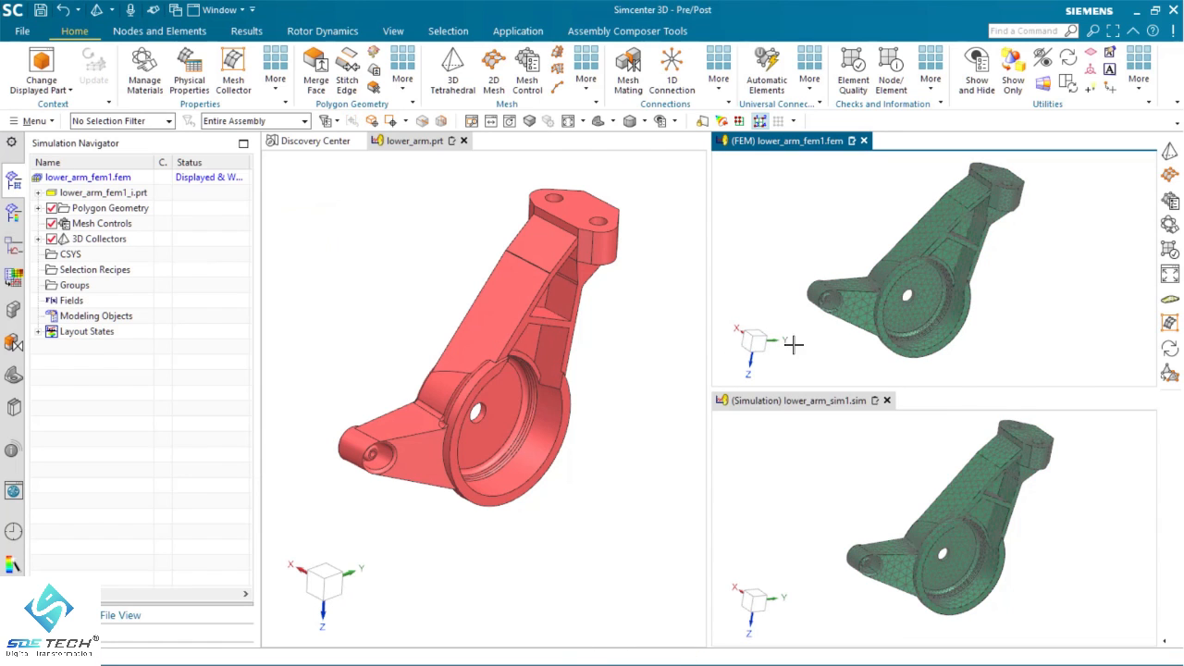
pyautogui.moveTo(1018, 272)
pyautogui.mouseDown(button='middle')
pyautogui.moveTo(1000, 275)
pyautogui.moveTo(977, 248)
pyautogui.mouseUp(button='middle')
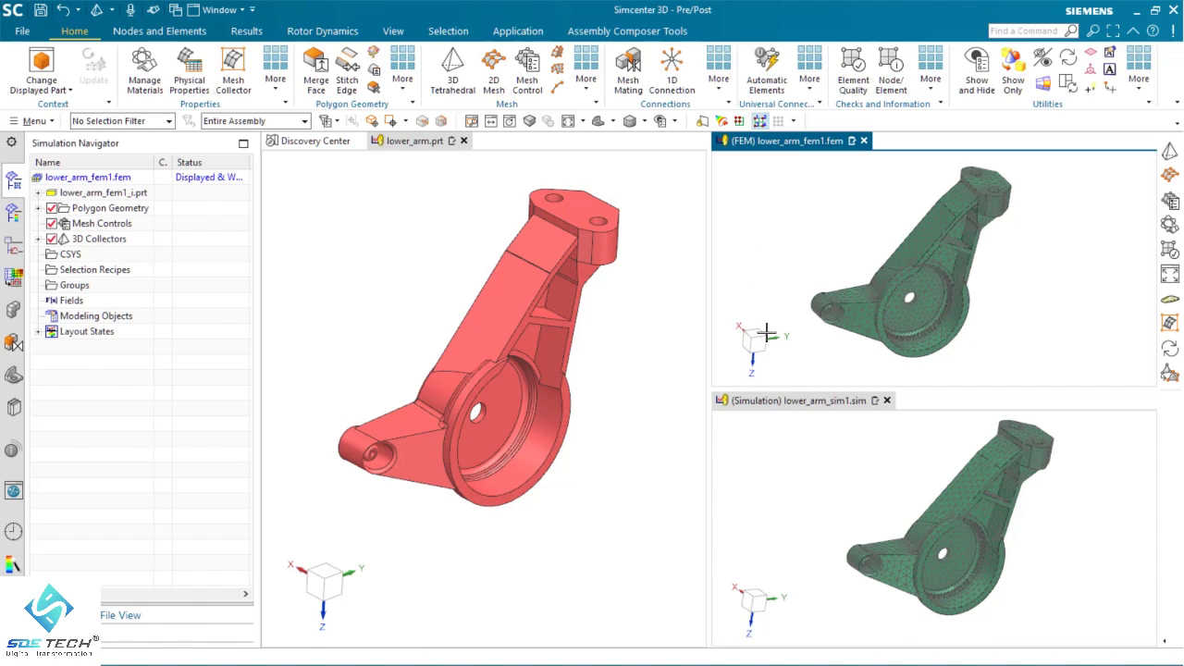
# In the simulation file, apply a Fixed Constraint to the flat polygon face with two holes at the arm's upper end
pyautogui.click(825, 484)
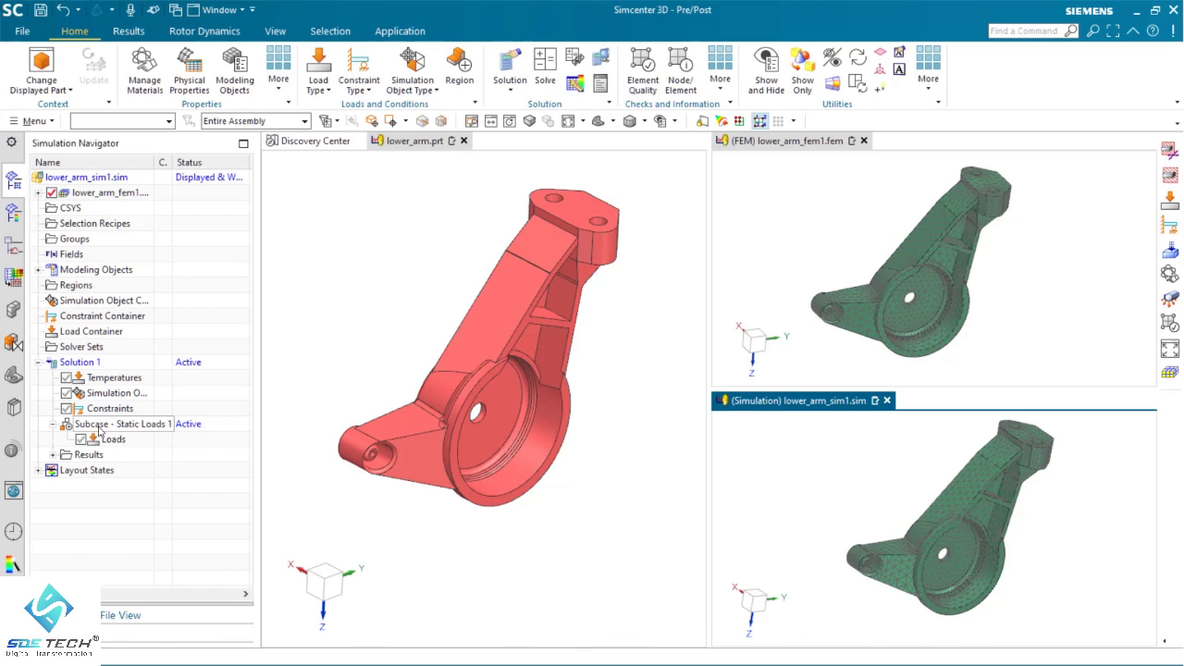
pyautogui.moveTo(1049, 503)
pyautogui.mouseDown(button='middle')
pyautogui.moveTo(1057, 497)
pyautogui.moveTo(1036, 497)
pyautogui.moveTo(1022, 468)
pyautogui.mouseUp(button='middle')
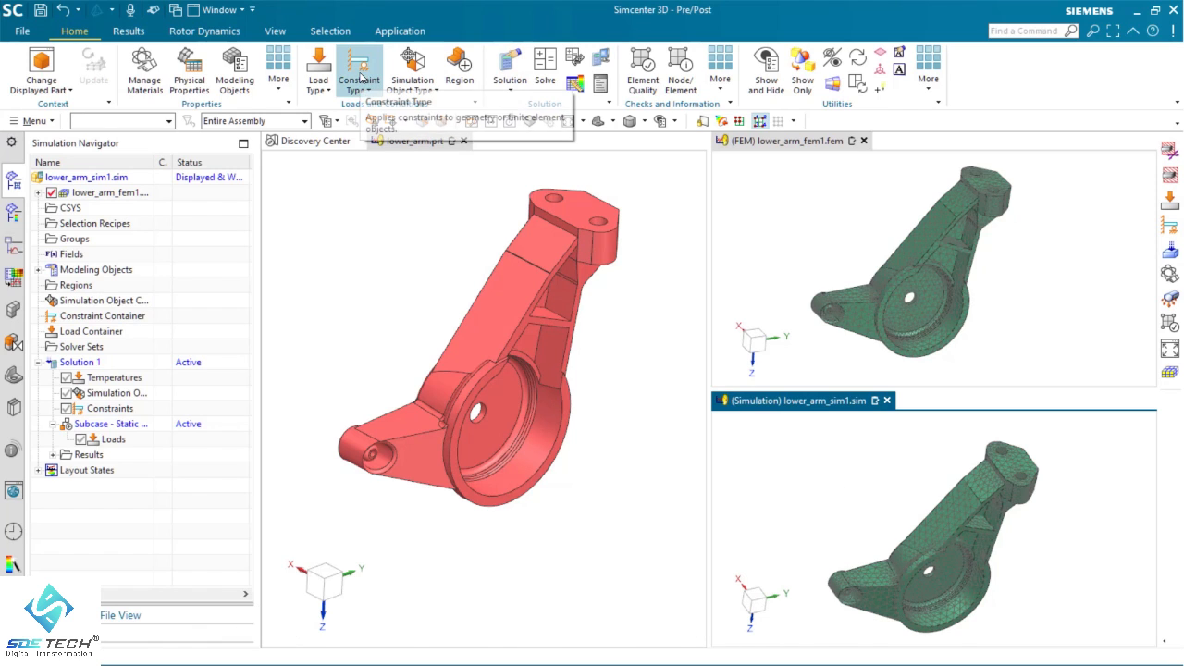
pyautogui.click(359, 83)
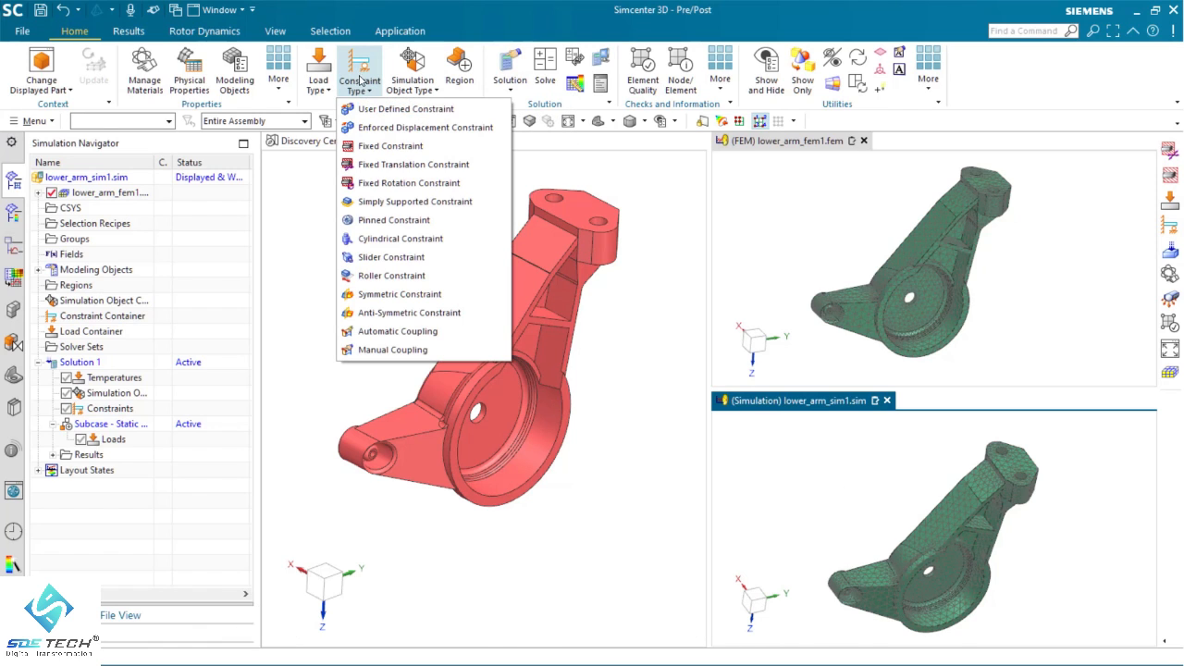
pyautogui.click(386, 147)
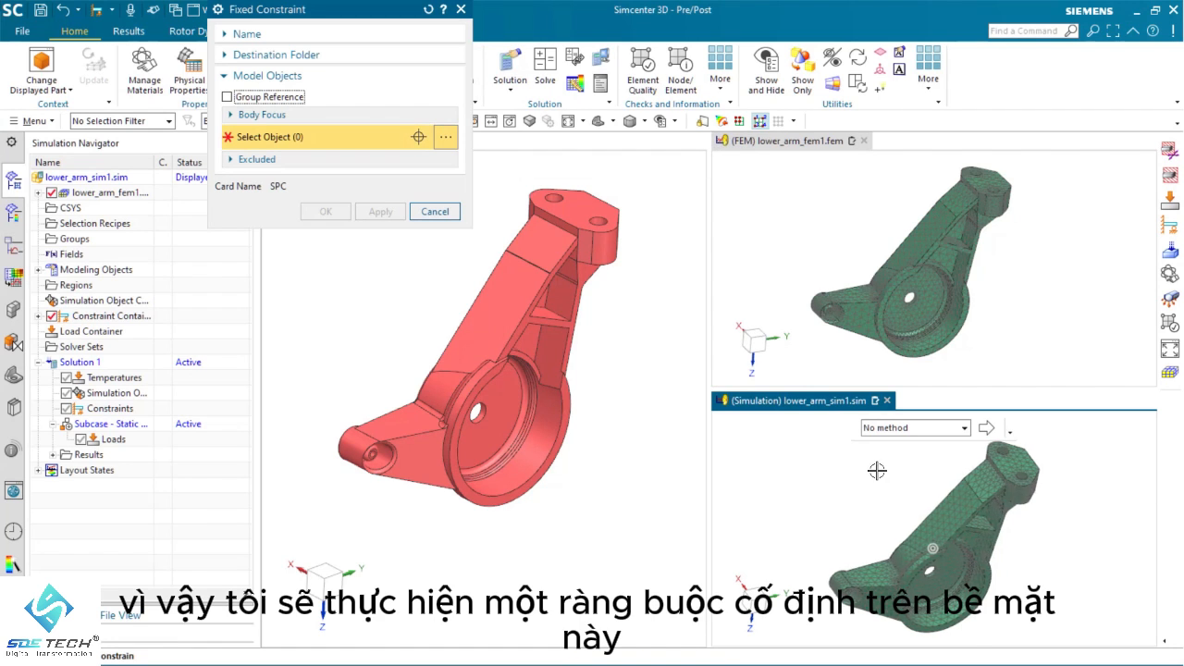
pyautogui.scroll(5, 887, 482)
pyautogui.moveTo(887, 482); pyautogui.dragTo(988, 510, button='middle')
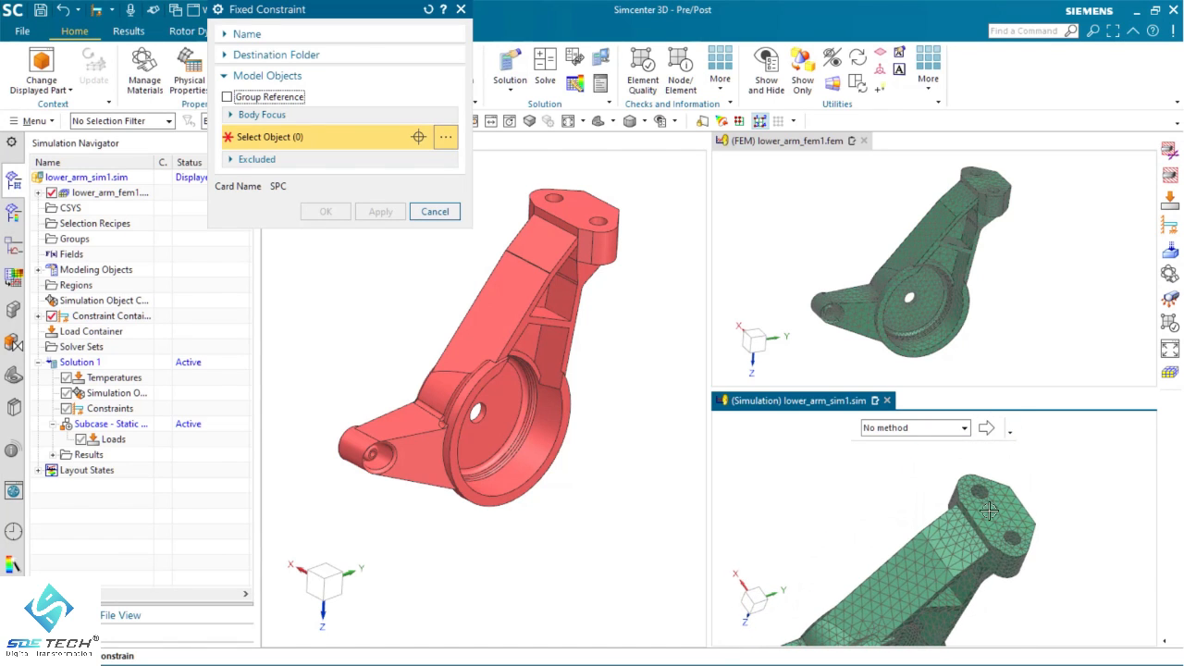
pyautogui.click(137, 122)
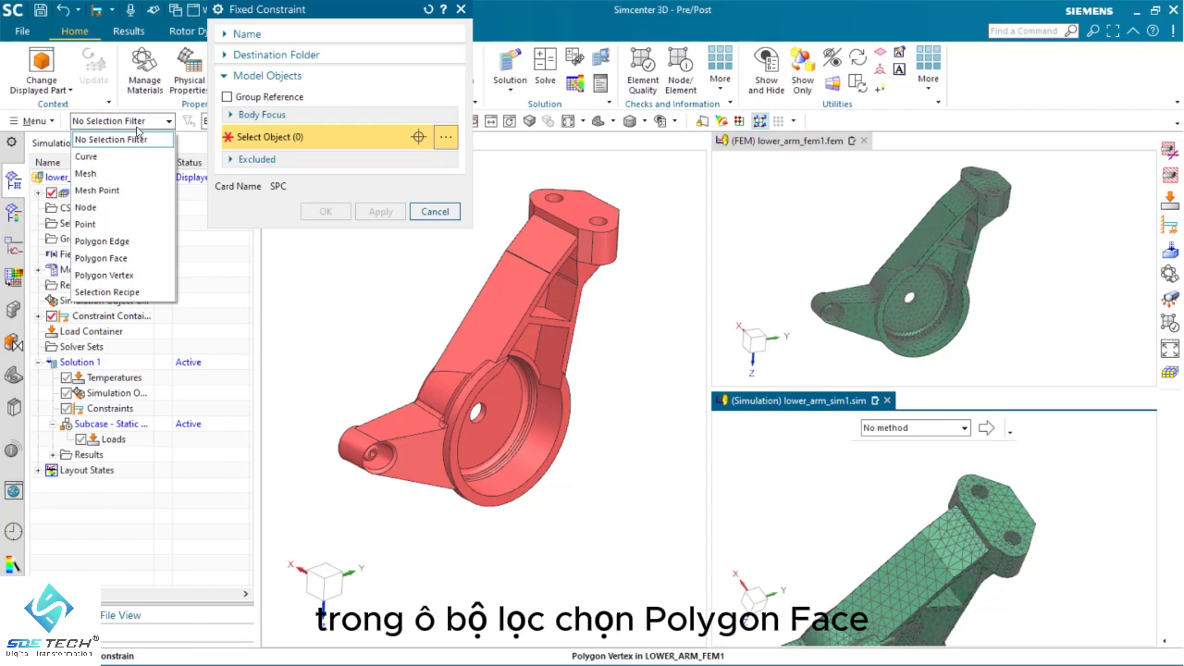
pyautogui.click(101, 258)
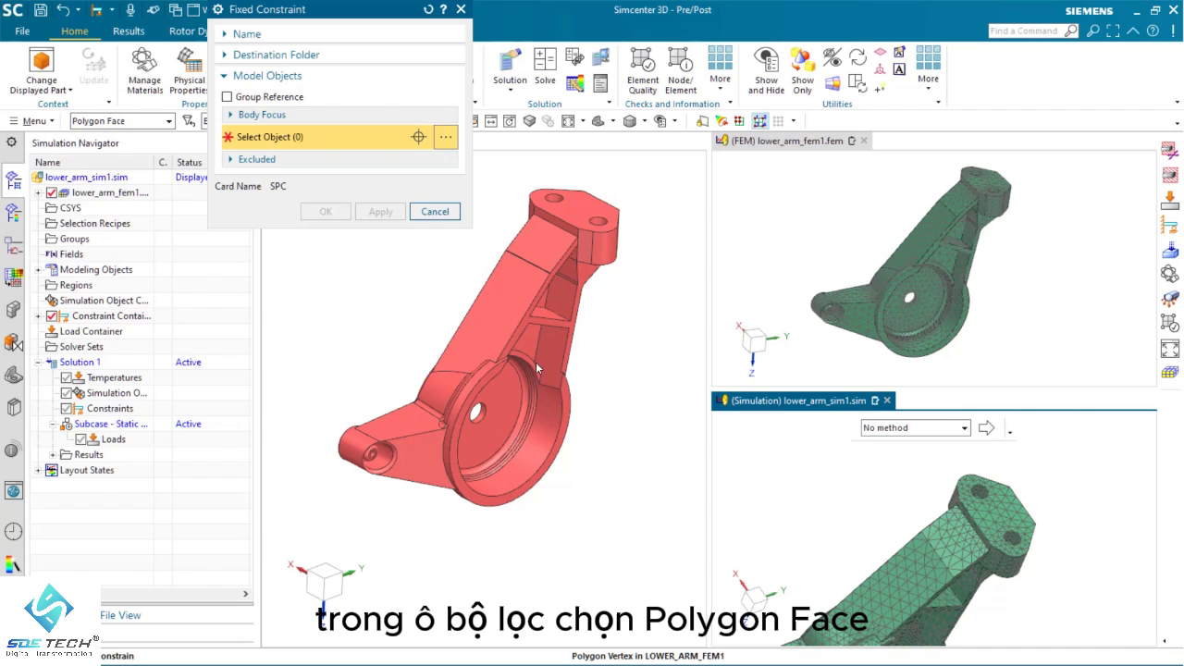
pyautogui.click(1000, 512)
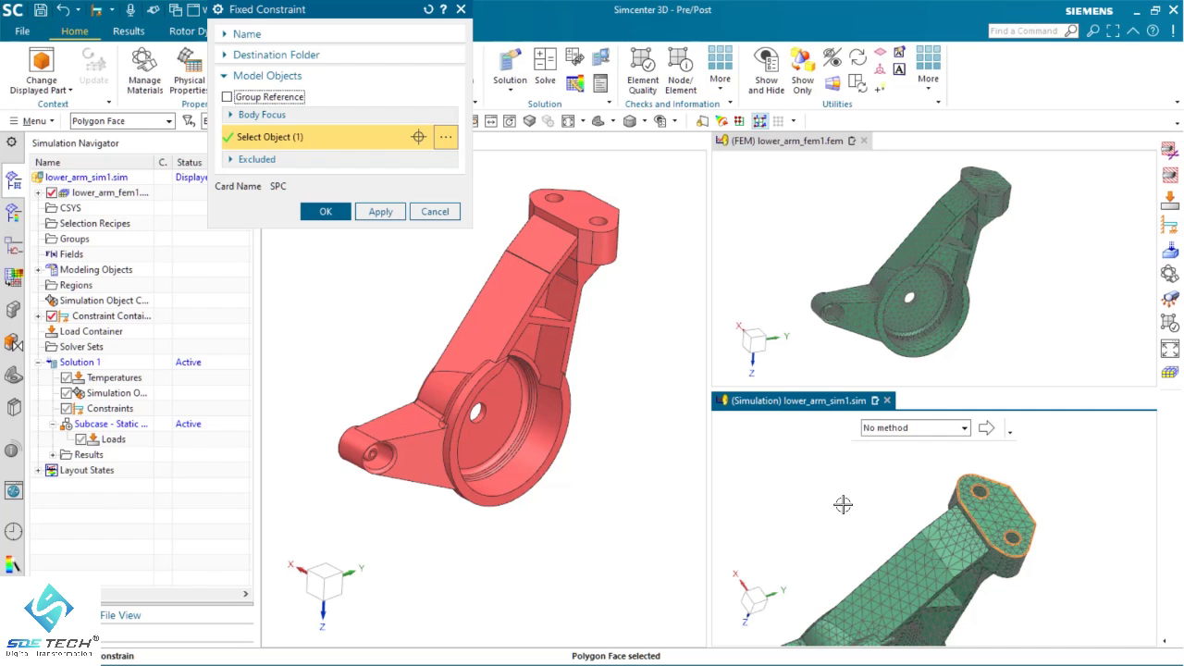
pyautogui.click(318, 215)
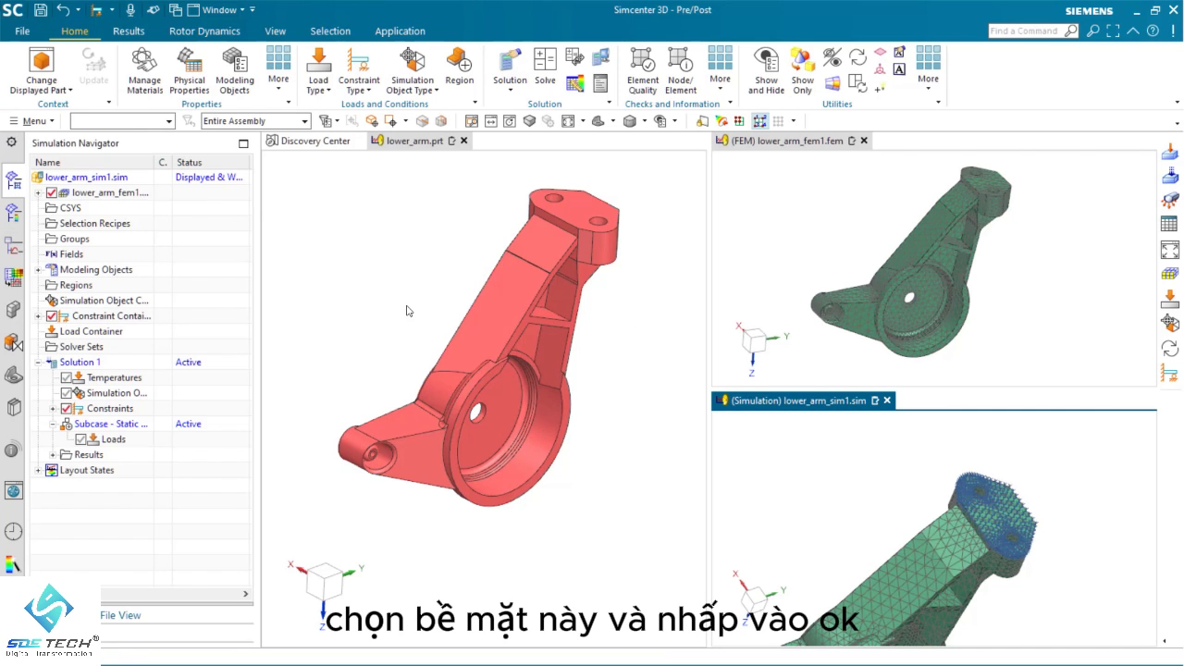
# Start a magnitude-and-direction Force load and select the polygon face of the small inner hole in the arm's lower boss, filtering by Polygon Face
pyautogui.moveTo(852, 470); pyautogui.dragTo(879, 500, button='middle')
pyautogui.scroll(4, 972, 532)
pyautogui.scroll(-5, 1052, 510)
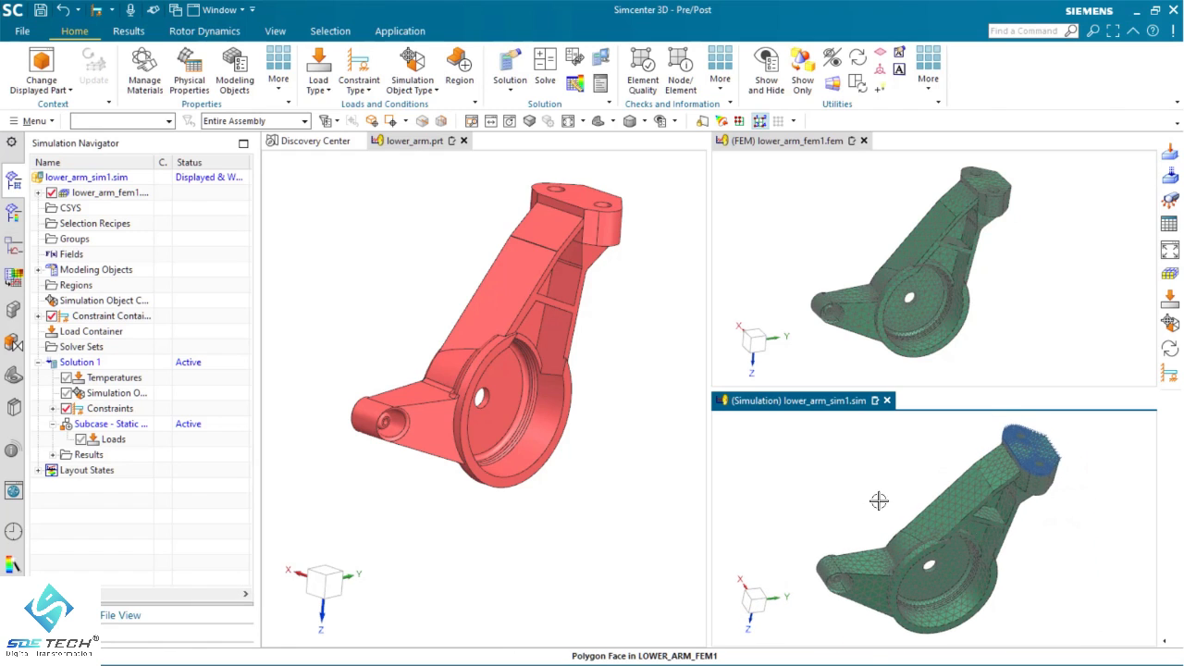
pyautogui.click(316, 74)
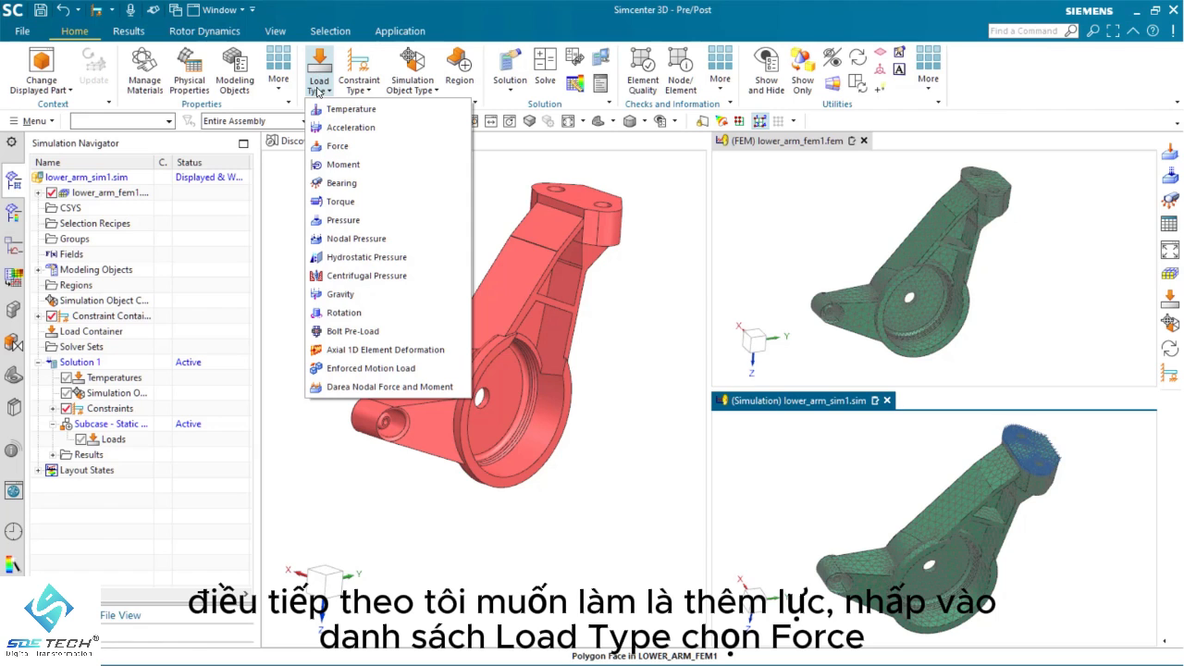
pyautogui.click(338, 147)
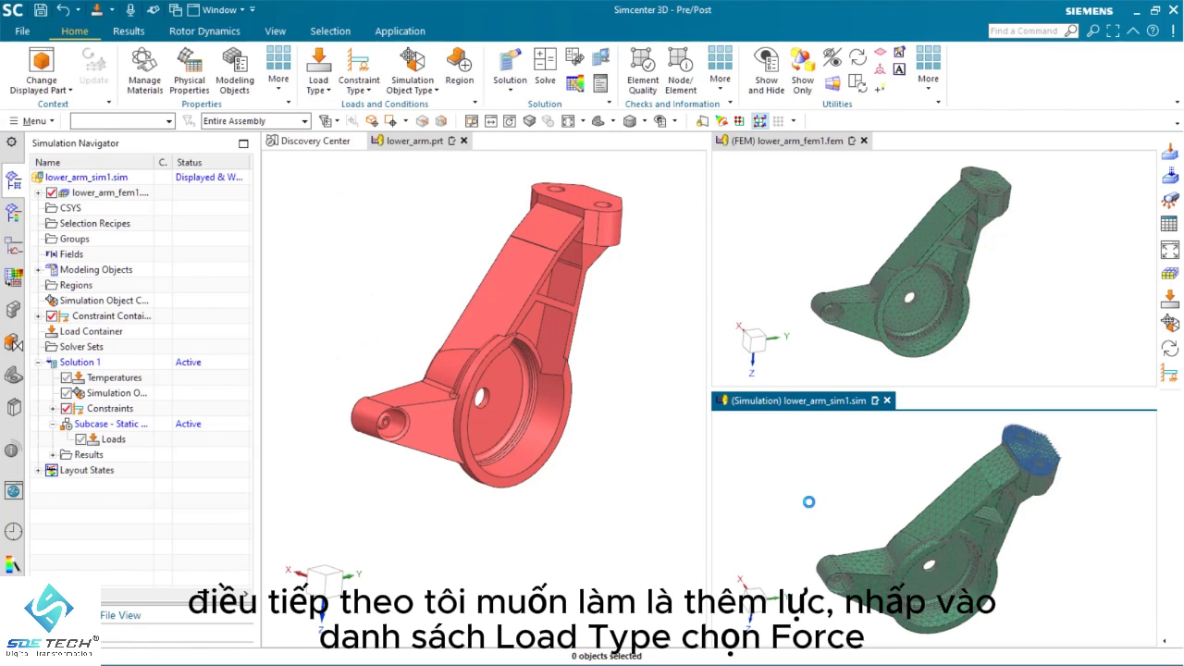
pyautogui.scroll(2, 844, 534)
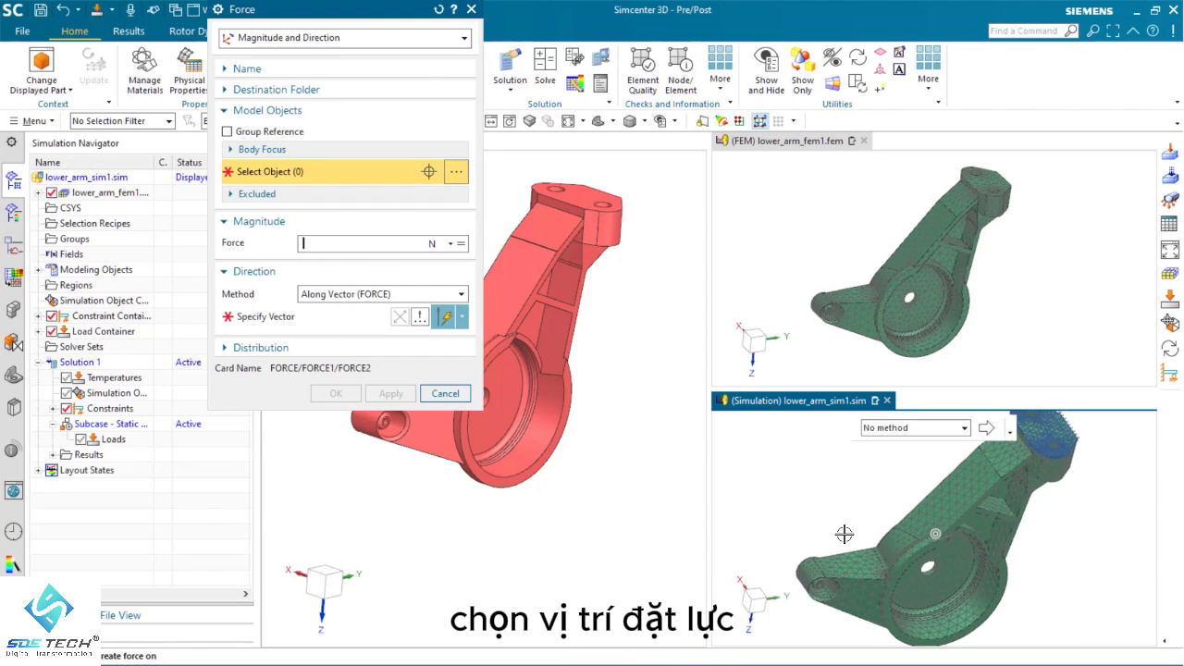
pyautogui.scroll(6, 844, 533)
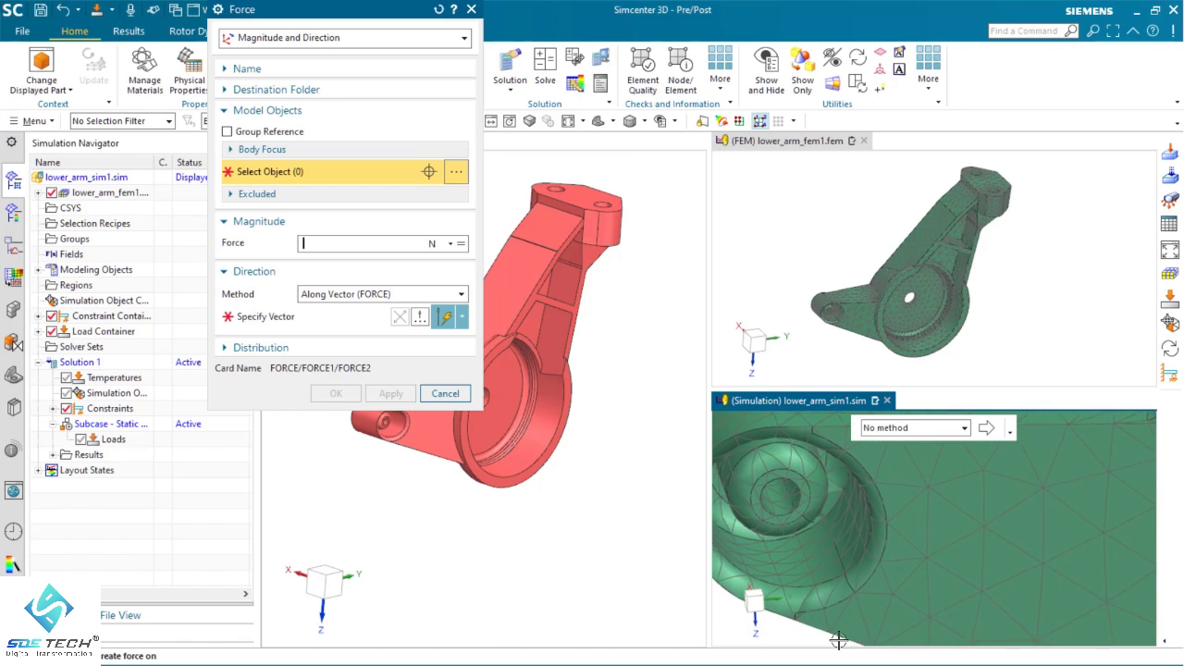
pyautogui.scroll(-5, 838, 640)
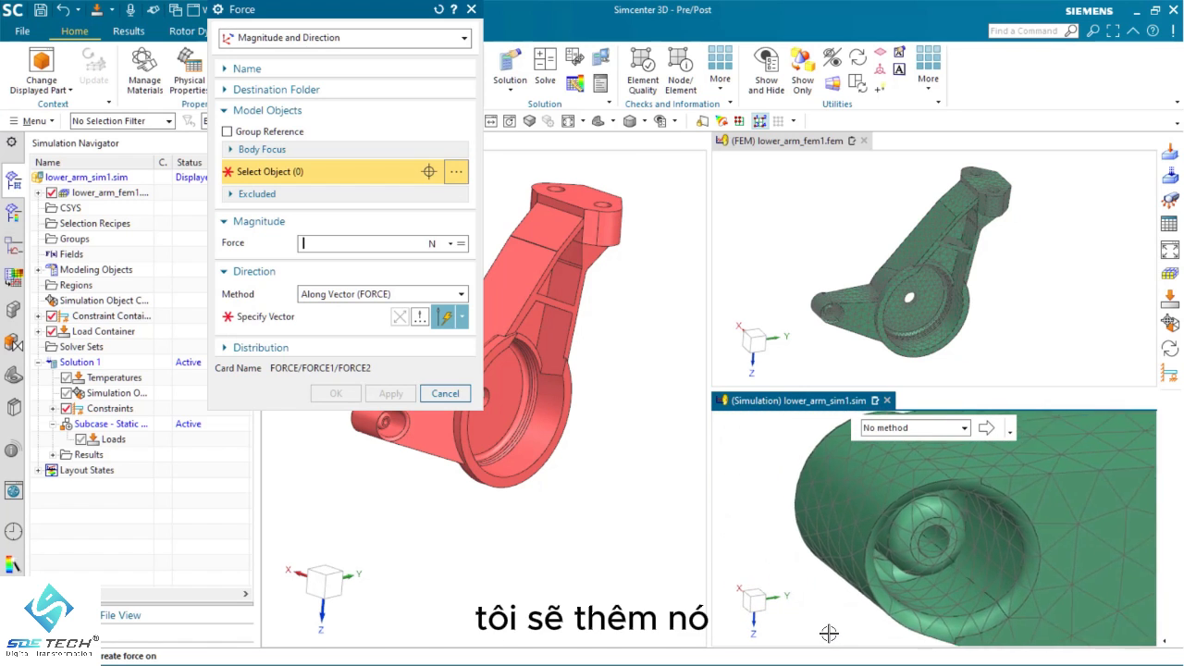
pyautogui.scroll(-1, 828, 634)
pyautogui.moveTo(829, 634); pyautogui.dragTo(840, 627, button='middle')
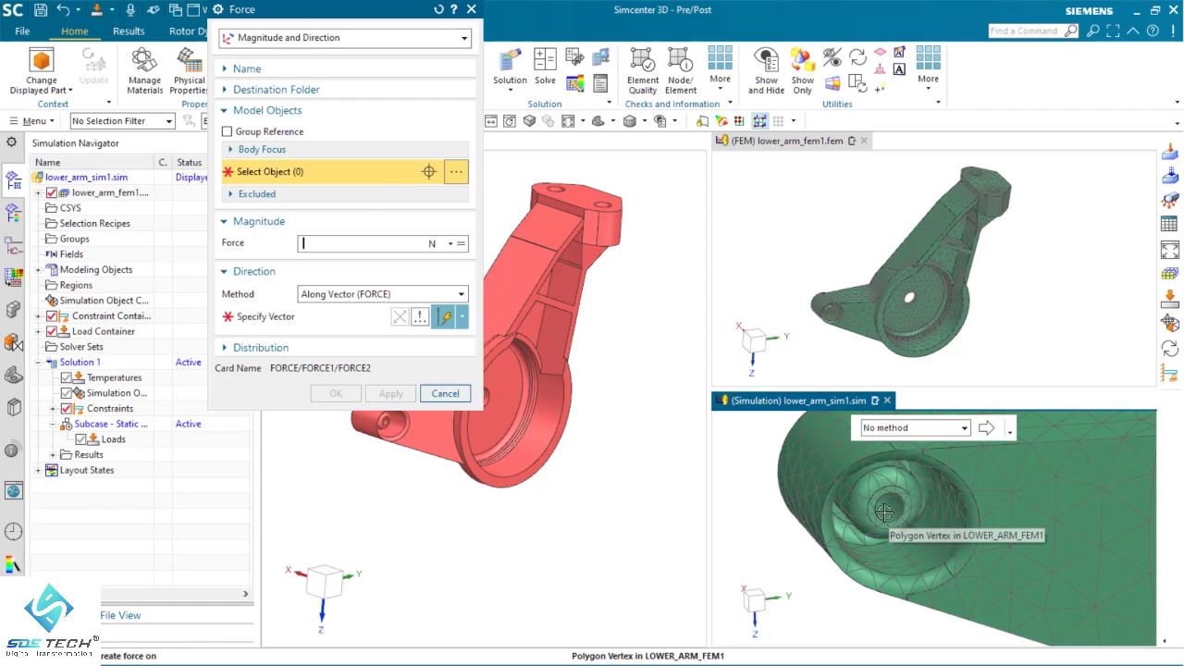
pyautogui.click(98, 121)
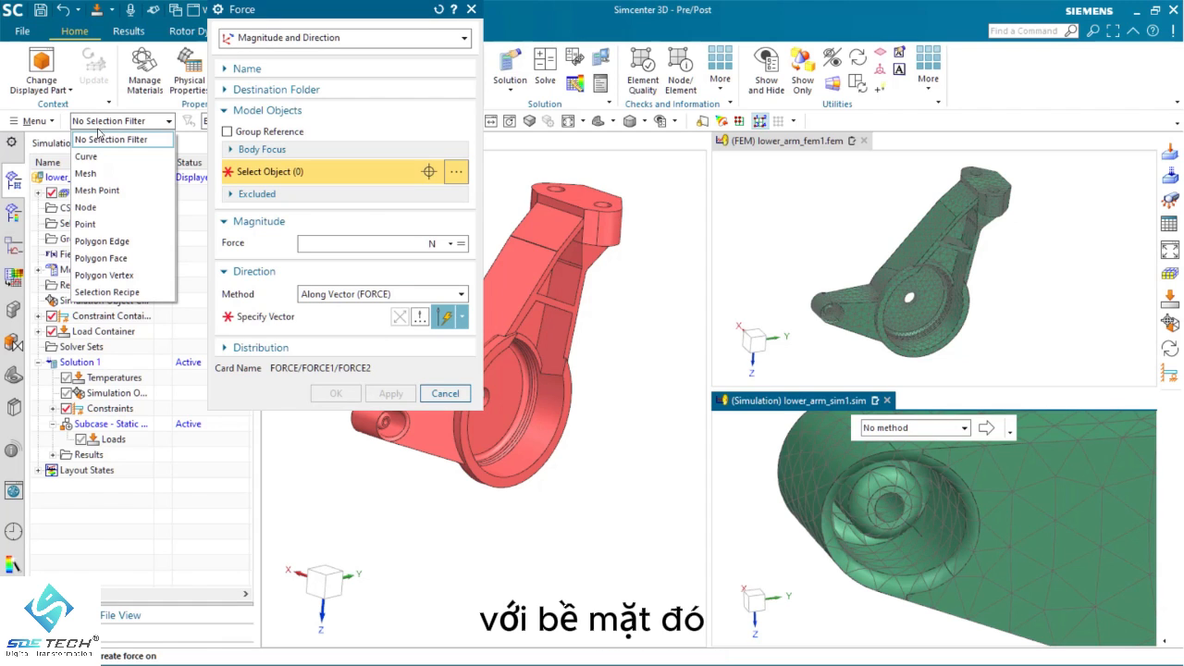
pyautogui.click(112, 258)
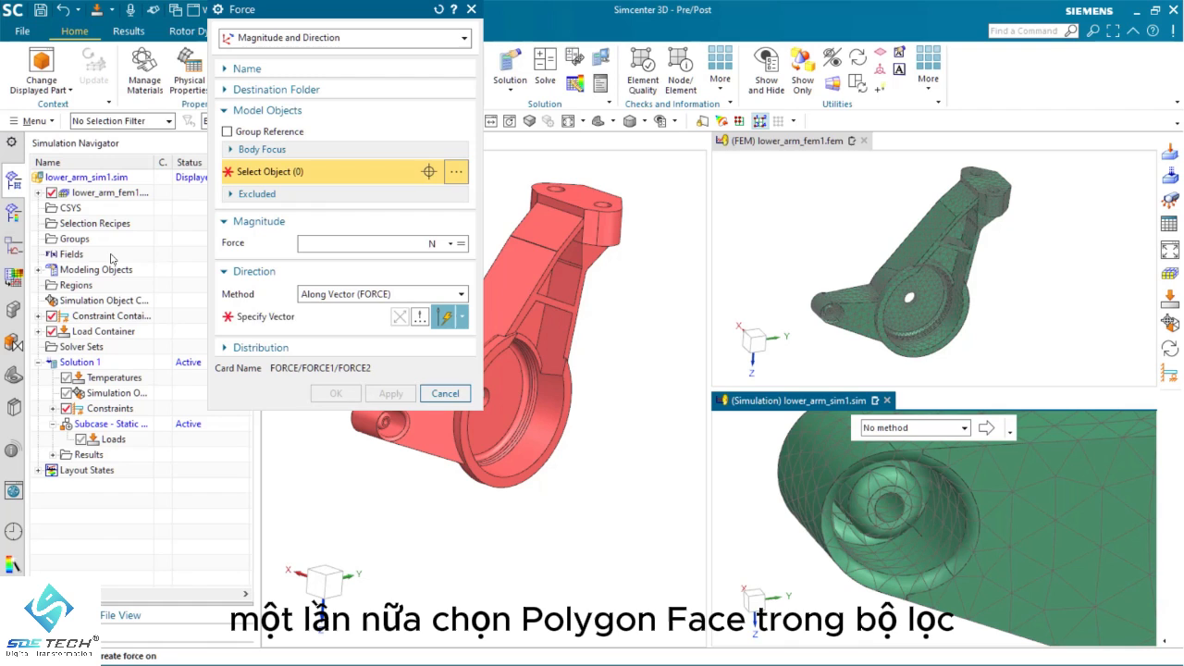
pyautogui.click(886, 506)
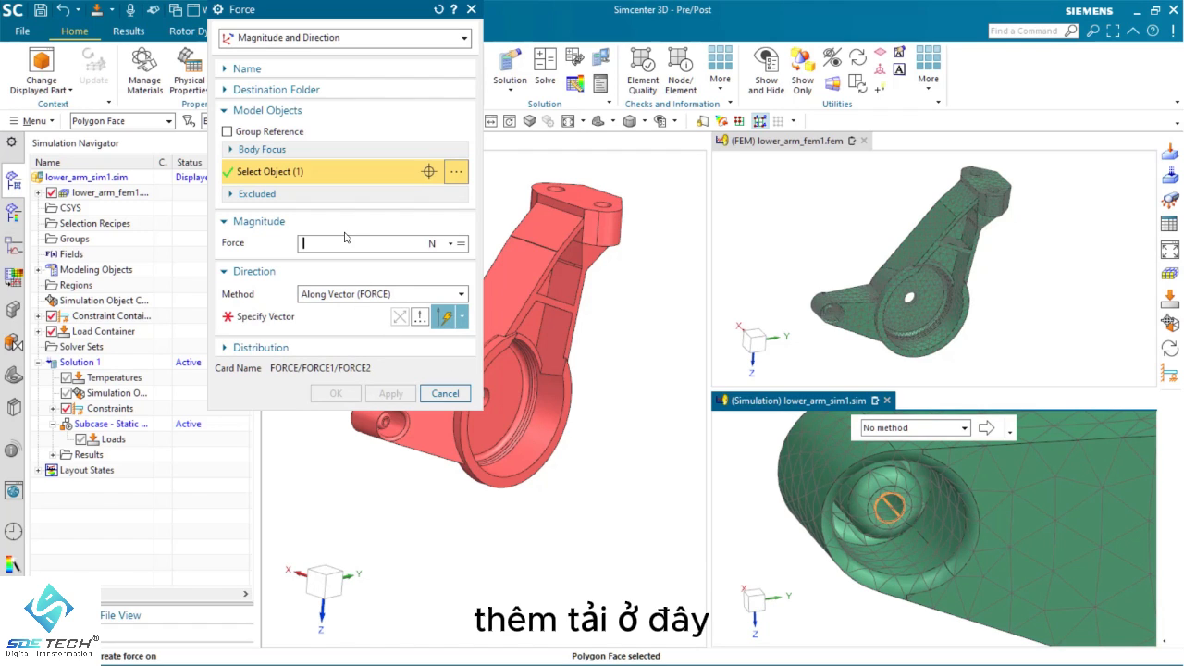
# Set the force to 200 N along the ZC vector and create the load
pyautogui.write('00')
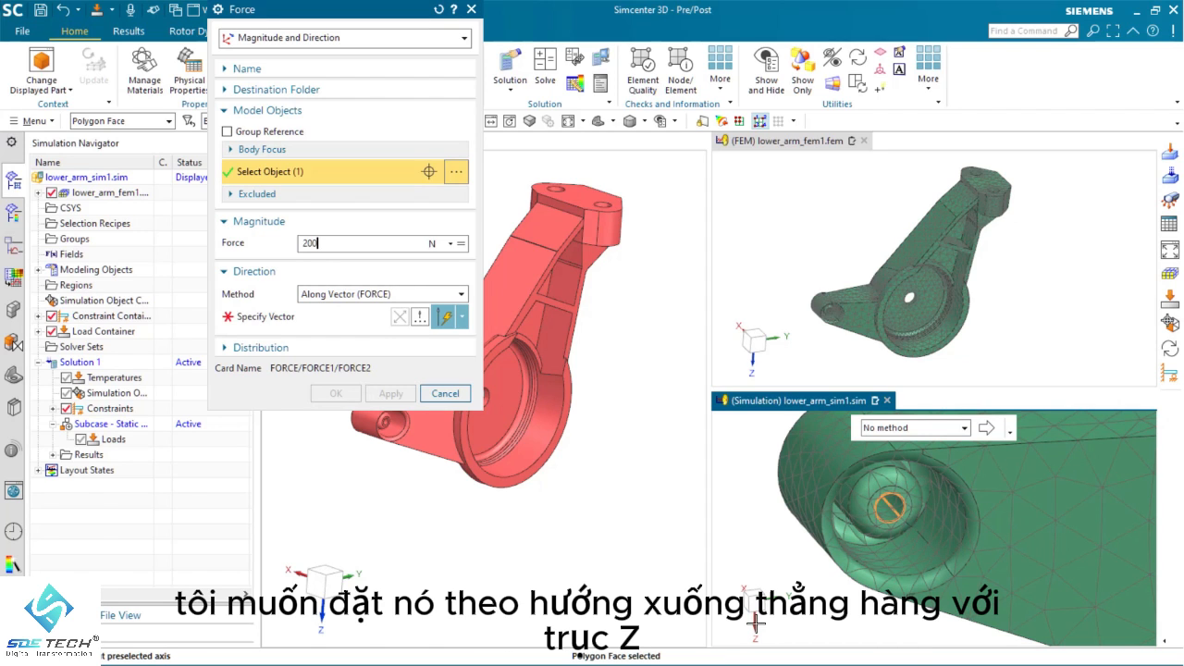
pyautogui.click(461, 316)
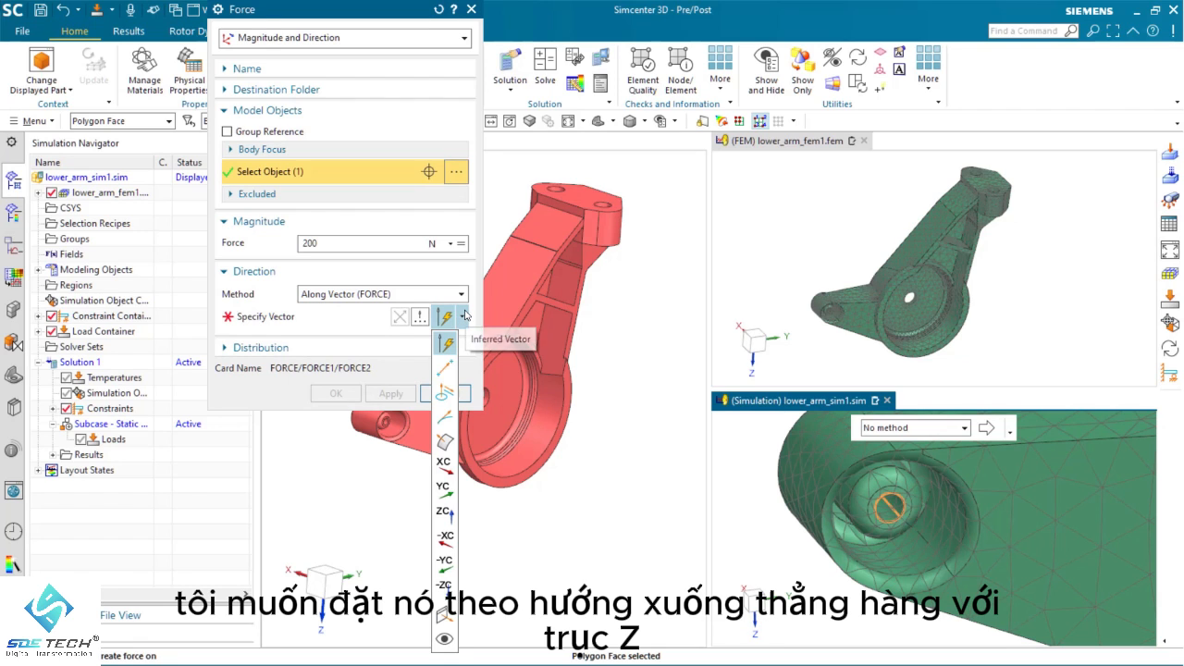
pyautogui.click(451, 514)
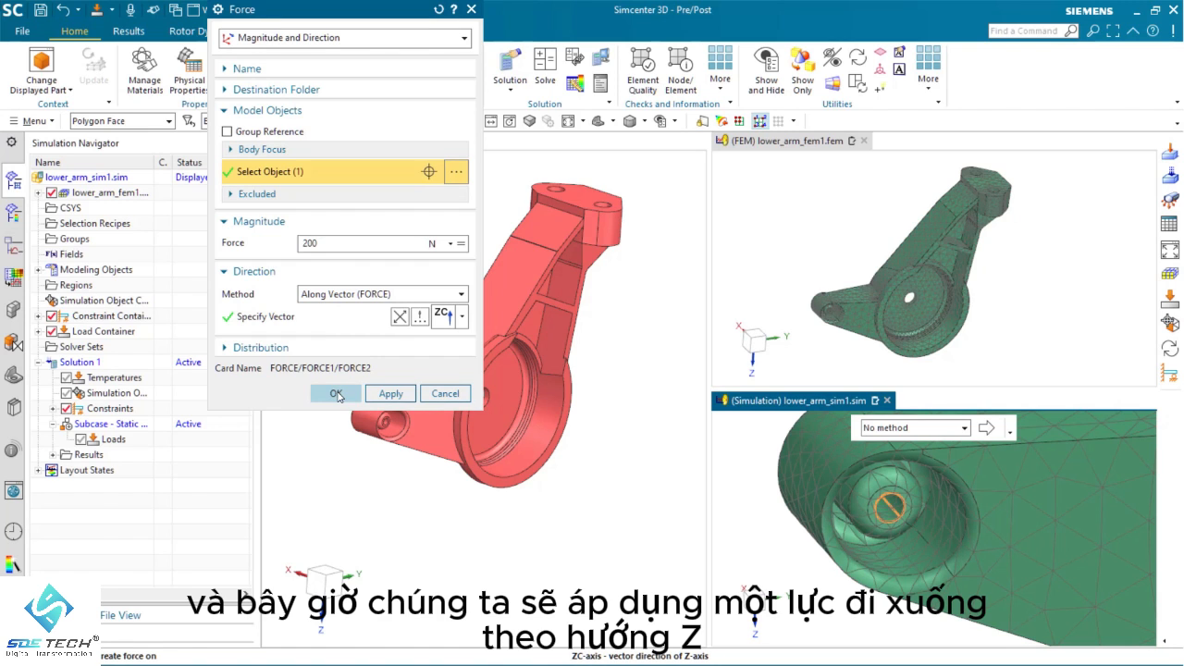
pyautogui.click(335, 394)
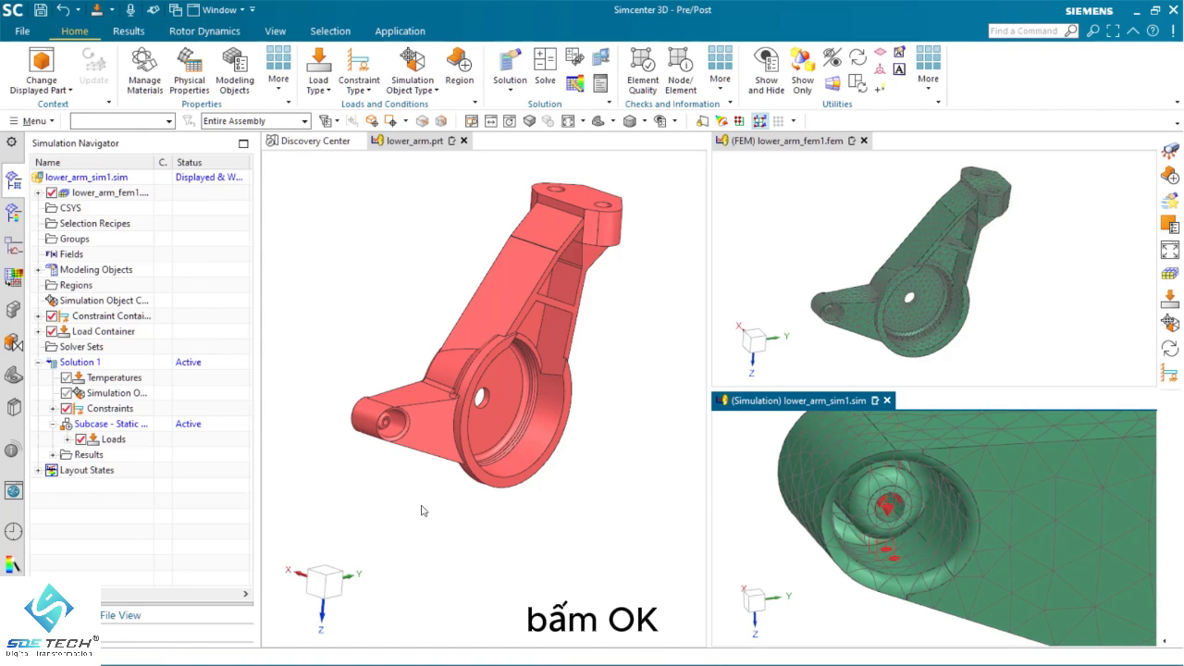
# Display the simulation model as Static Wireframe and examine the force arrows in the lower boss
pyautogui.scroll(-1, 424, 510)
pyautogui.moveTo(423, 510); pyautogui.dragTo(421, 511, button='middle')
pyautogui.moveTo(890, 632)
pyautogui.mouseDown(button='middle')
pyautogui.moveTo(880, 576)
pyautogui.moveTo(869, 590)
pyautogui.moveTo(818, 586)
pyautogui.mouseUp(button='middle')
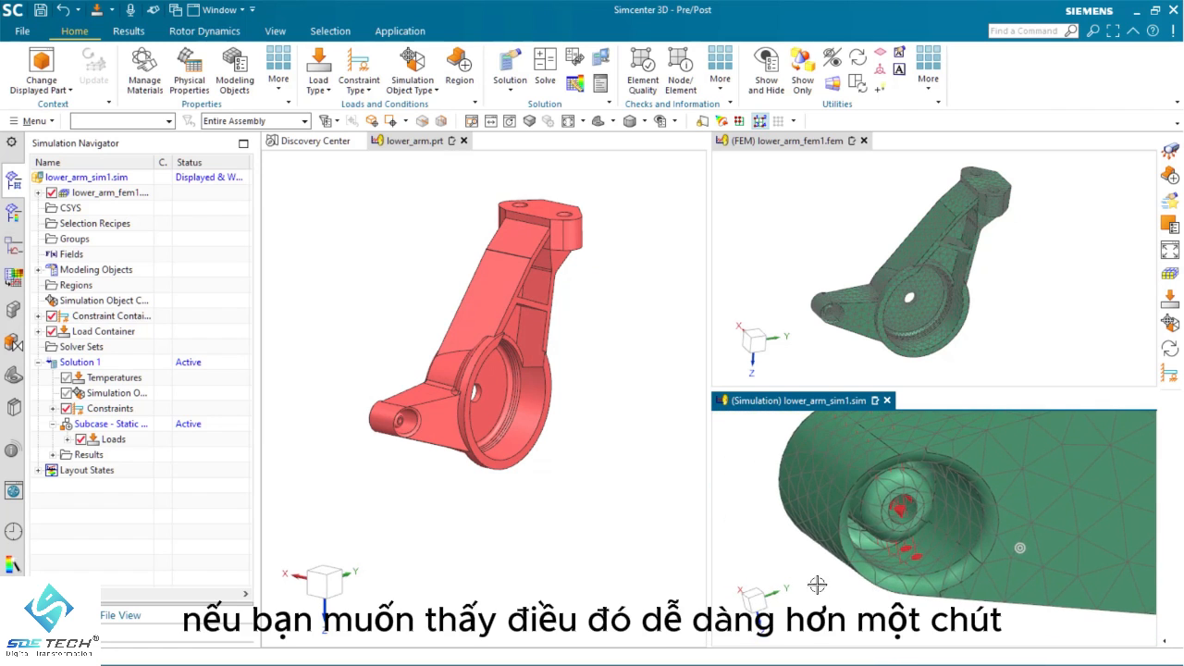
pyautogui.rightClick(755, 539)
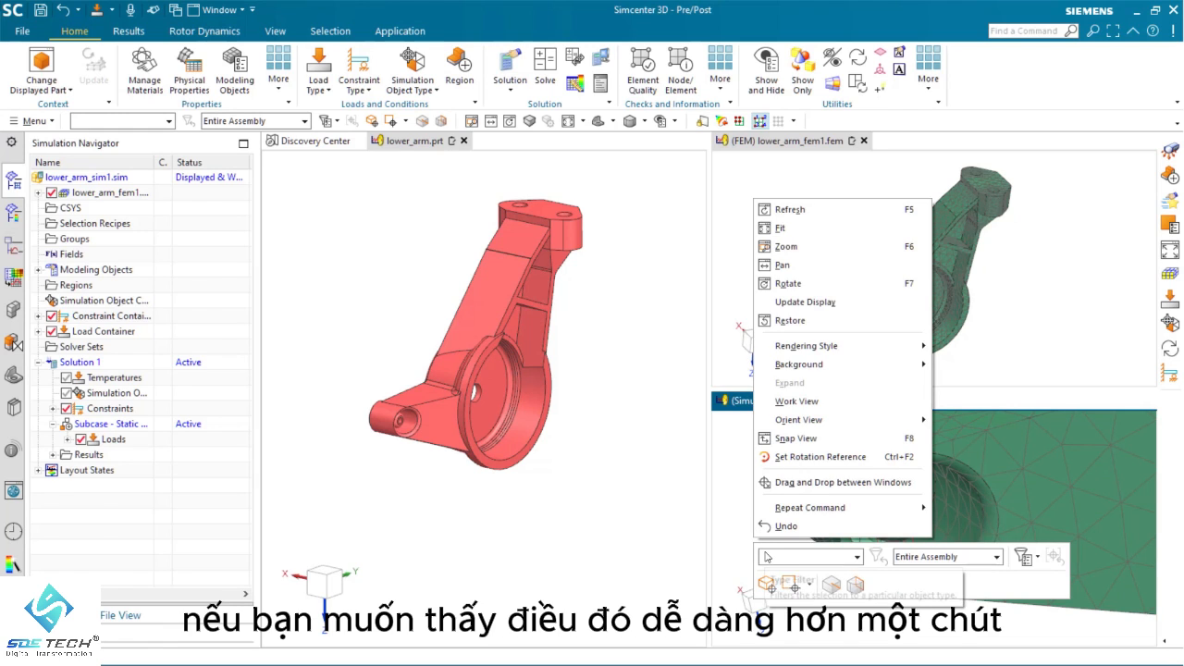
pyautogui.moveTo(839, 355)
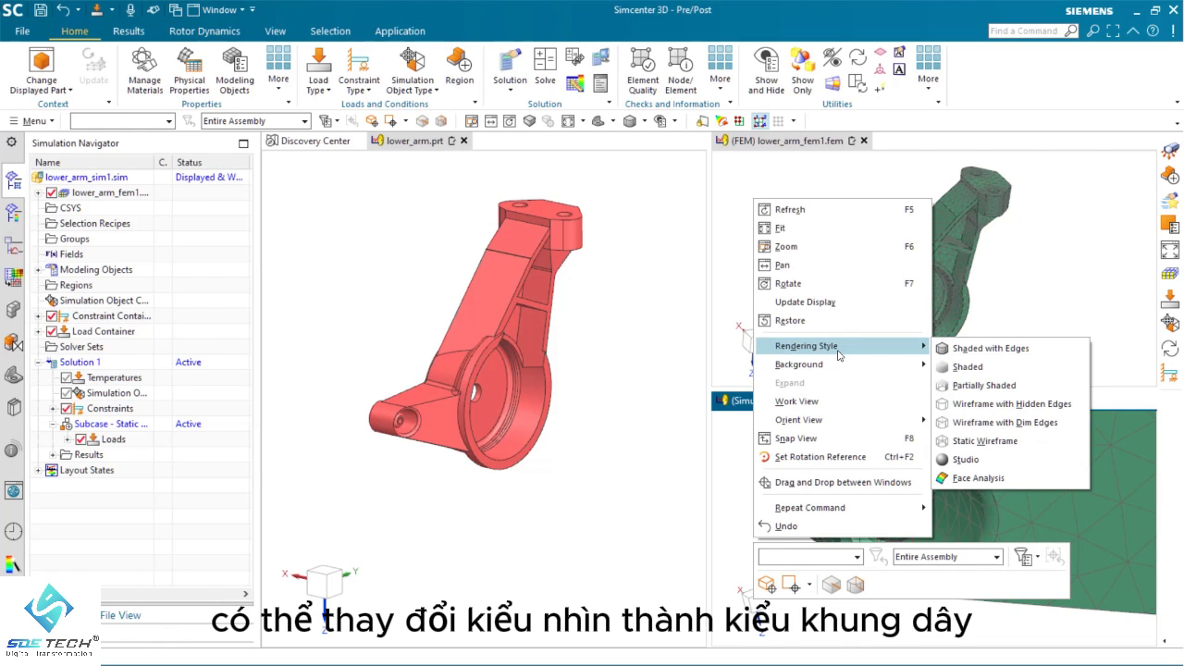
pyautogui.click(962, 440)
pyautogui.moveTo(816, 431)
pyautogui.mouseDown(button='middle')
pyautogui.moveTo(845, 572)
pyautogui.moveTo(864, 590)
pyautogui.moveTo(846, 532)
pyautogui.moveTo(856, 566)
pyautogui.mouseUp(button='middle')
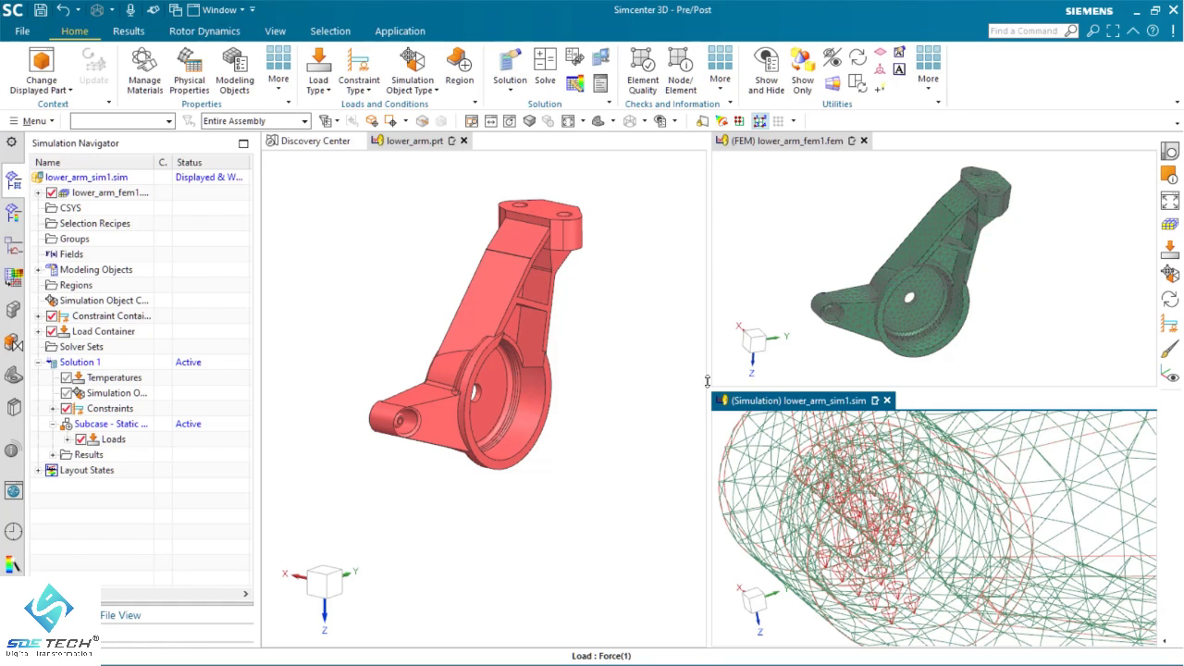
# Display the simulation model as Shaded with Edges and bring the whole arm into view
pyautogui.rightClick(741, 559)
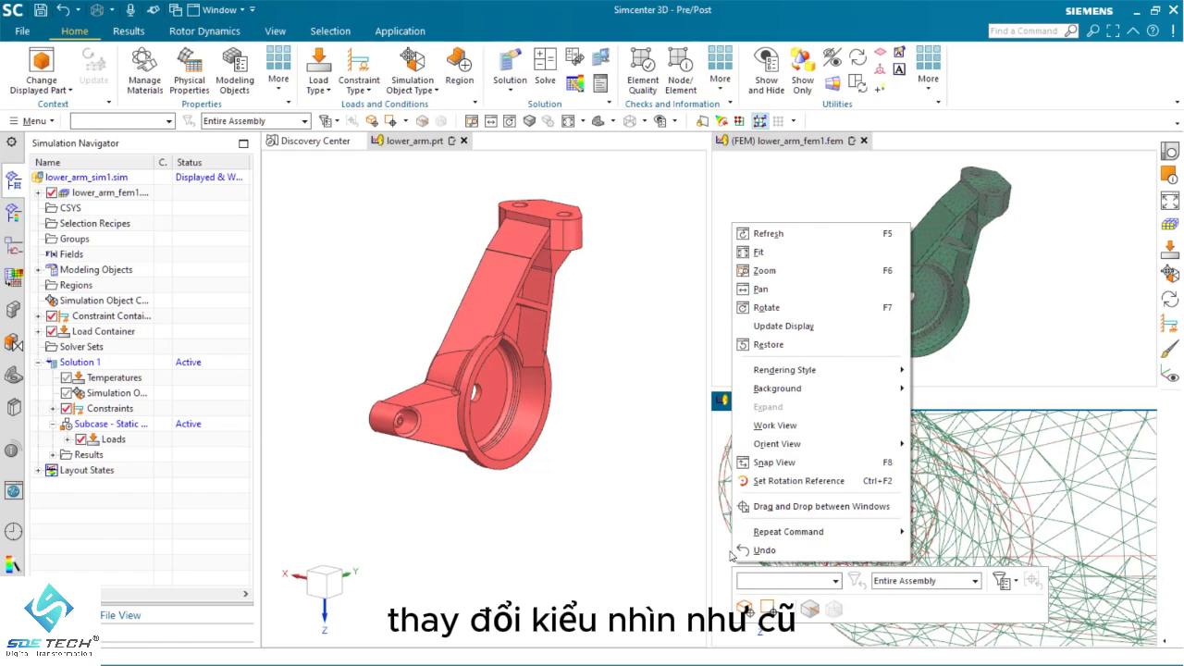
pyautogui.moveTo(804, 370)
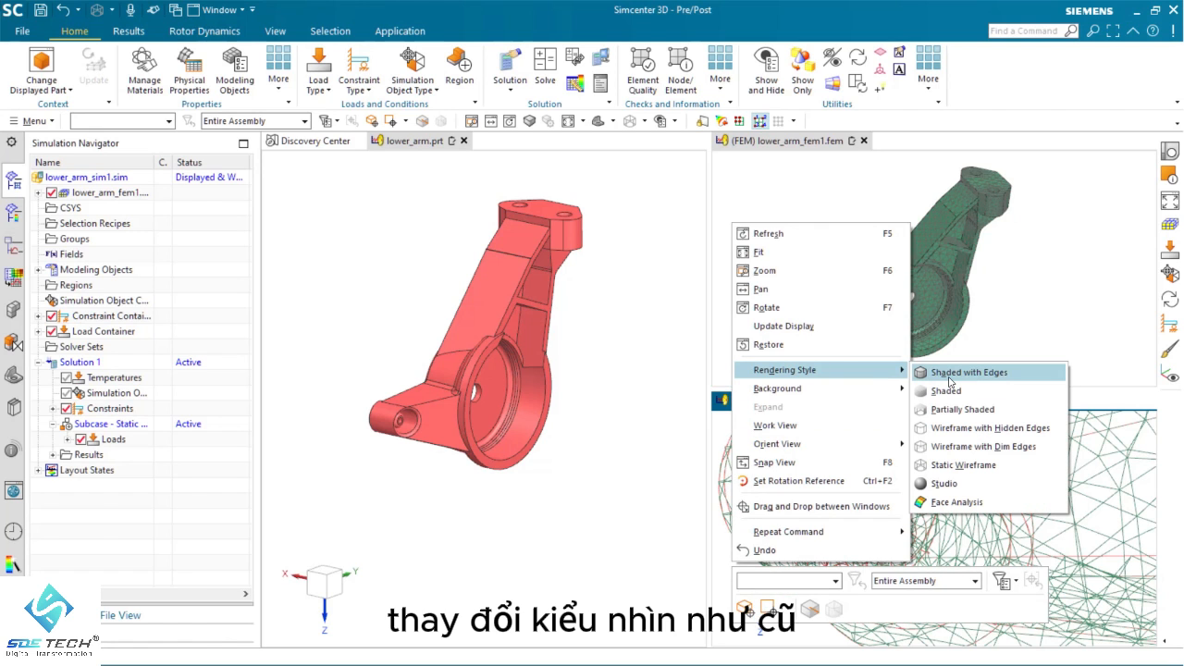
pyautogui.click(934, 372)
pyautogui.scroll(-10, 926, 515)
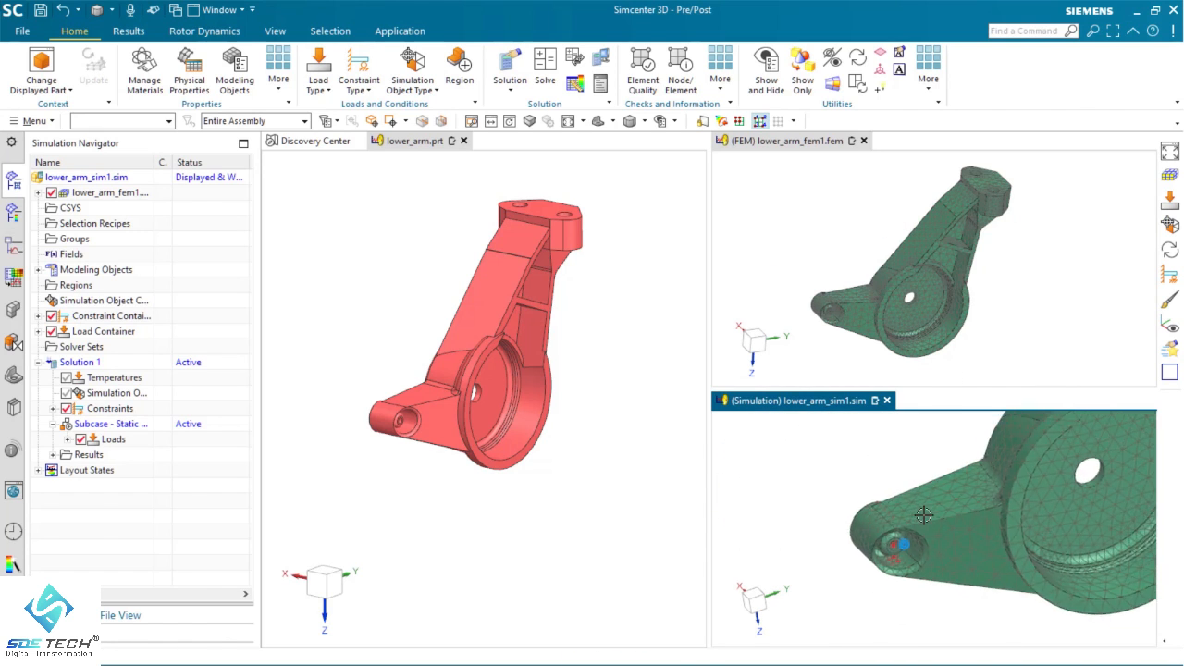
pyautogui.scroll(4, 915, 506)
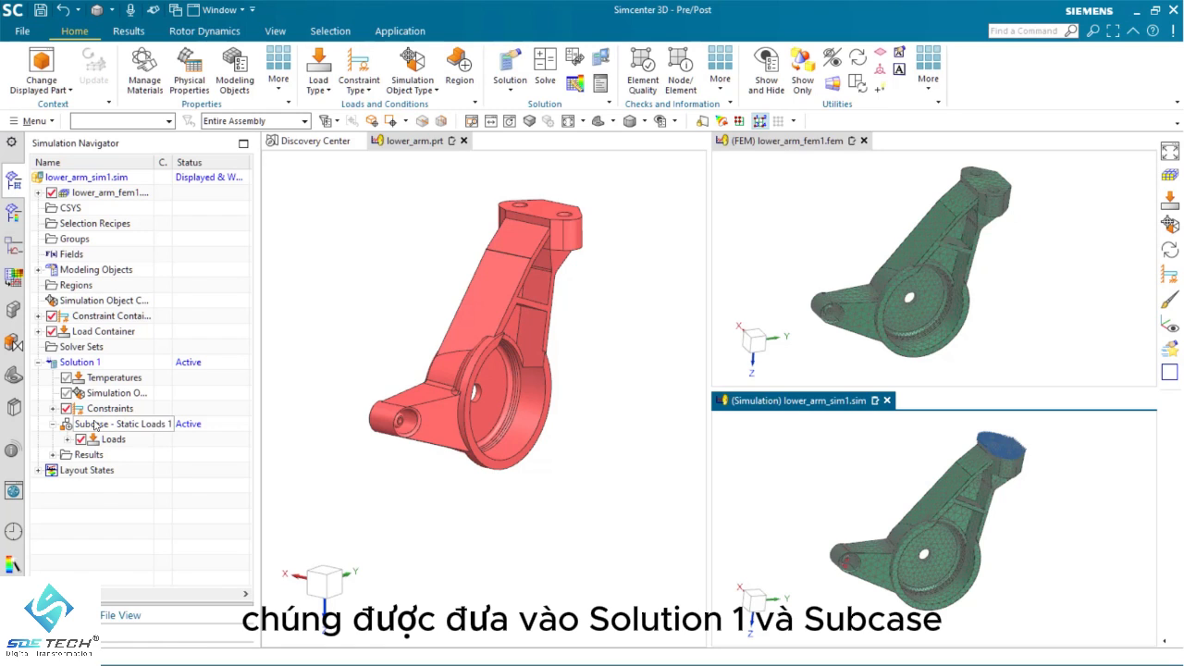
# Create a second Simcenter Nastran structural solution in lower_arm_sim1.sim, using SOL 101 Linear Statics - Global Constraints with an automatically created subcase
pyautogui.rightClick(82, 179)
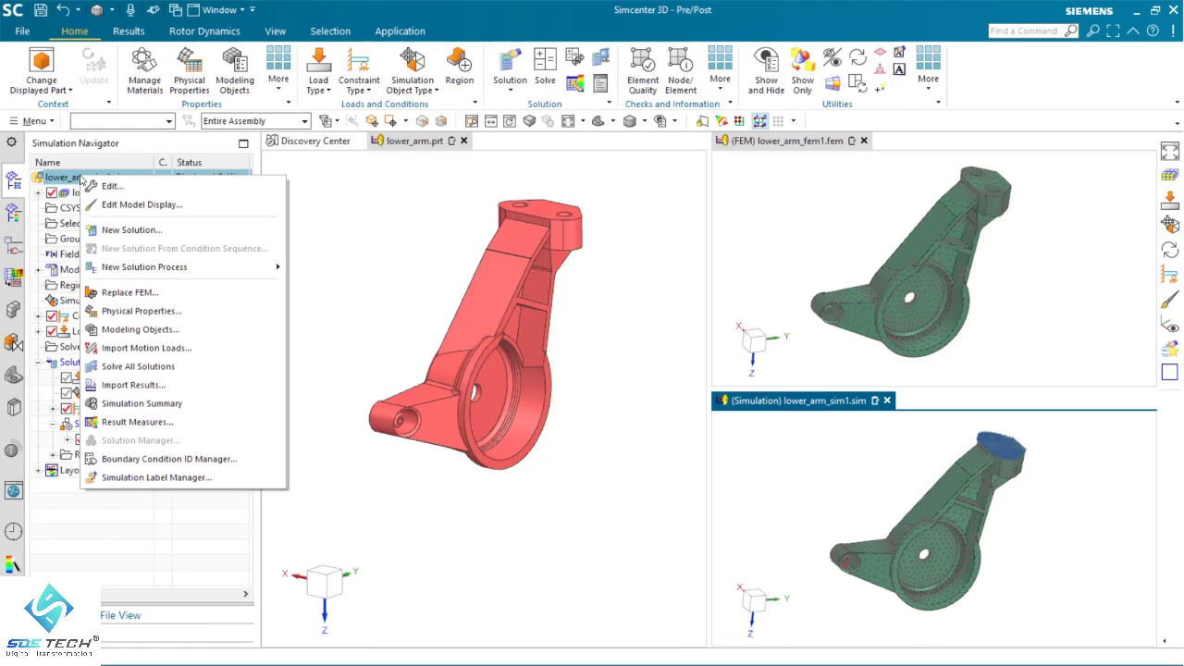
pyautogui.click(117, 230)
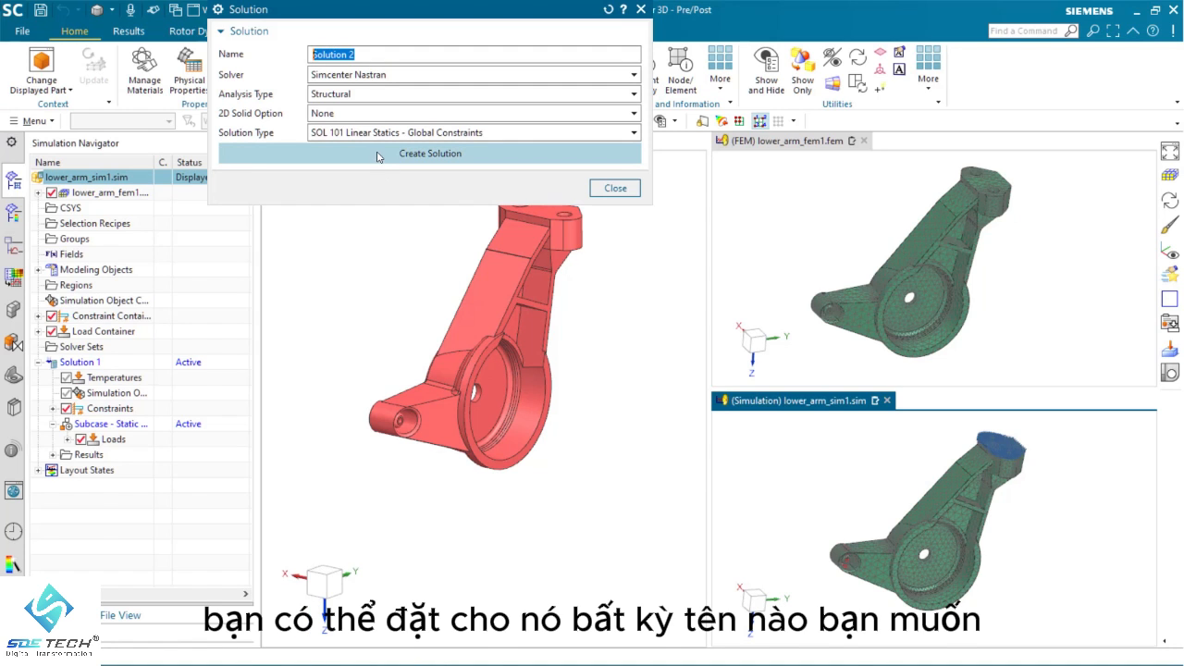
pyautogui.click(374, 153)
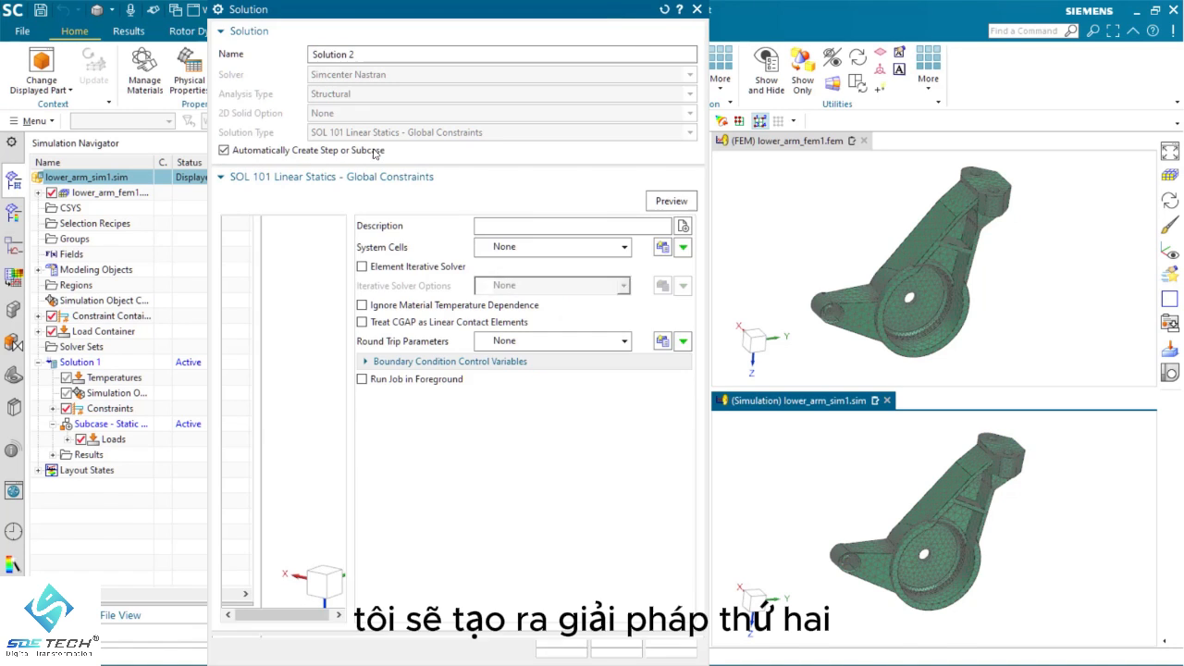
pyautogui.click(555, 648)
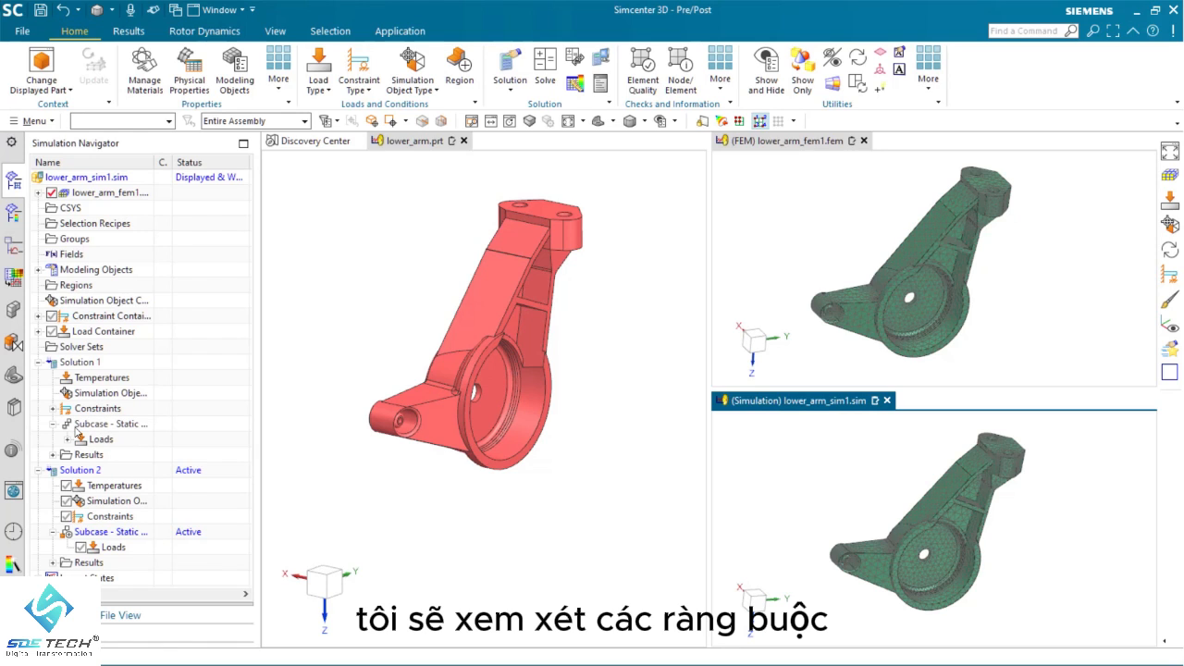
# Add the existing fixed constraint from the Constraint Container to the active Solution 2 and expand that solution's constraints
pyautogui.click(53, 409)
pyautogui.scroll(-1, 138, 414)
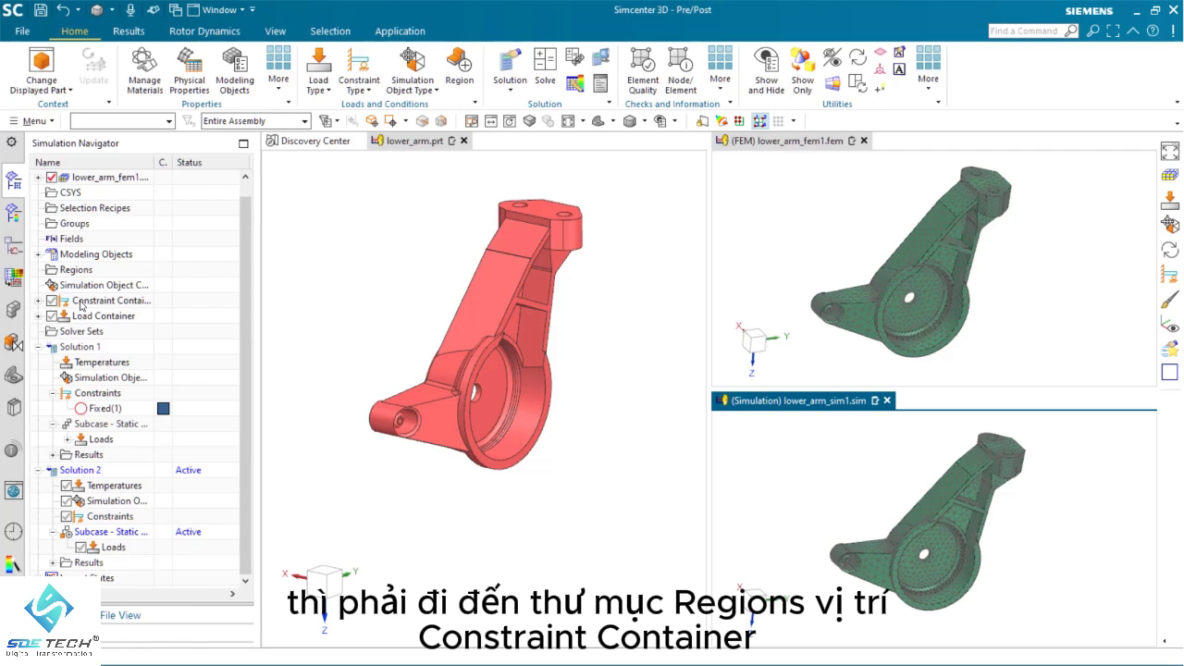
pyautogui.click(38, 301)
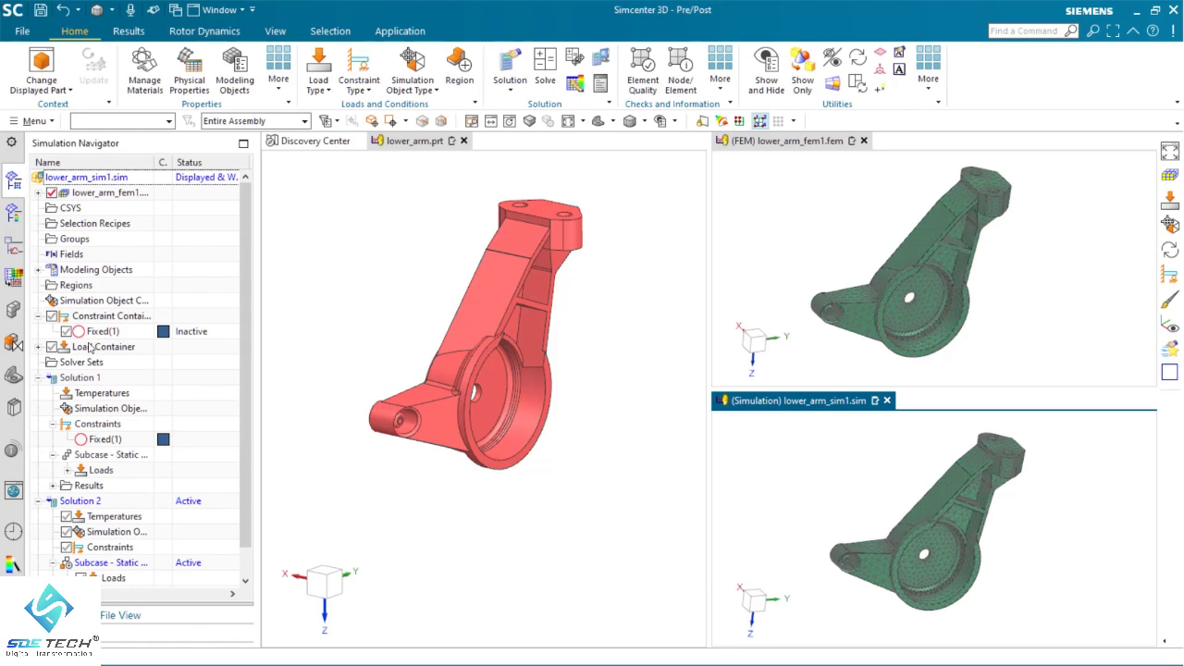
pyautogui.click(99, 333)
pyautogui.rightClick(99, 333)
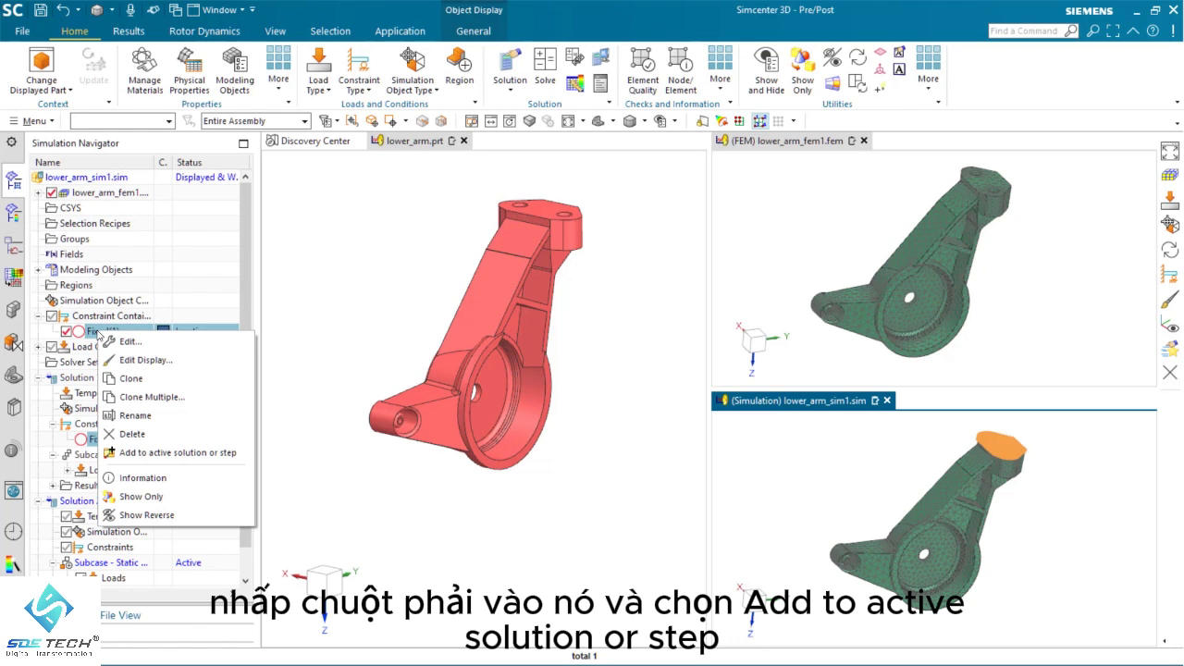
pyautogui.click(154, 452)
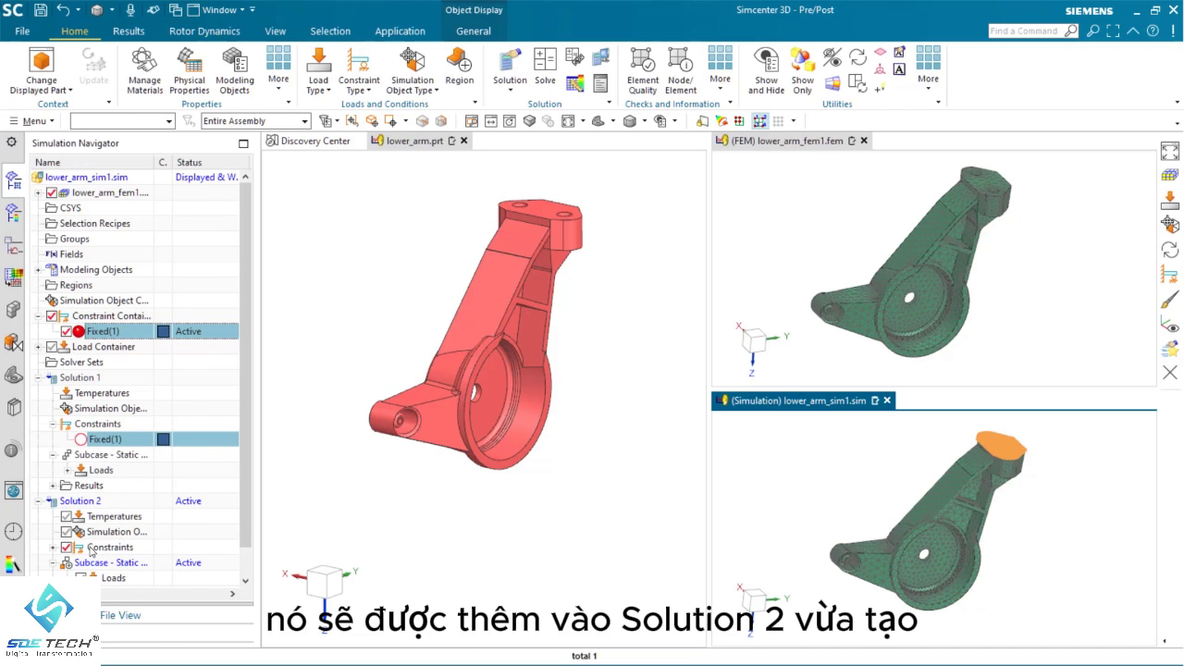
pyautogui.click(52, 548)
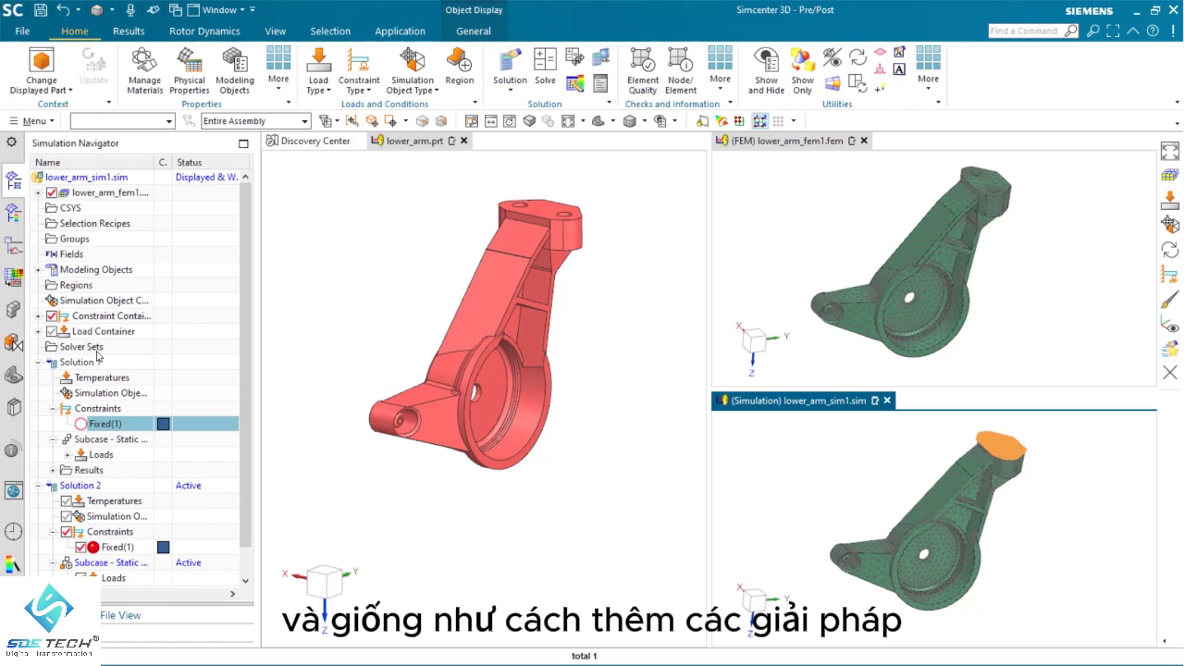
# Delete Solution 2 from the simulation
pyautogui.click(75, 485)
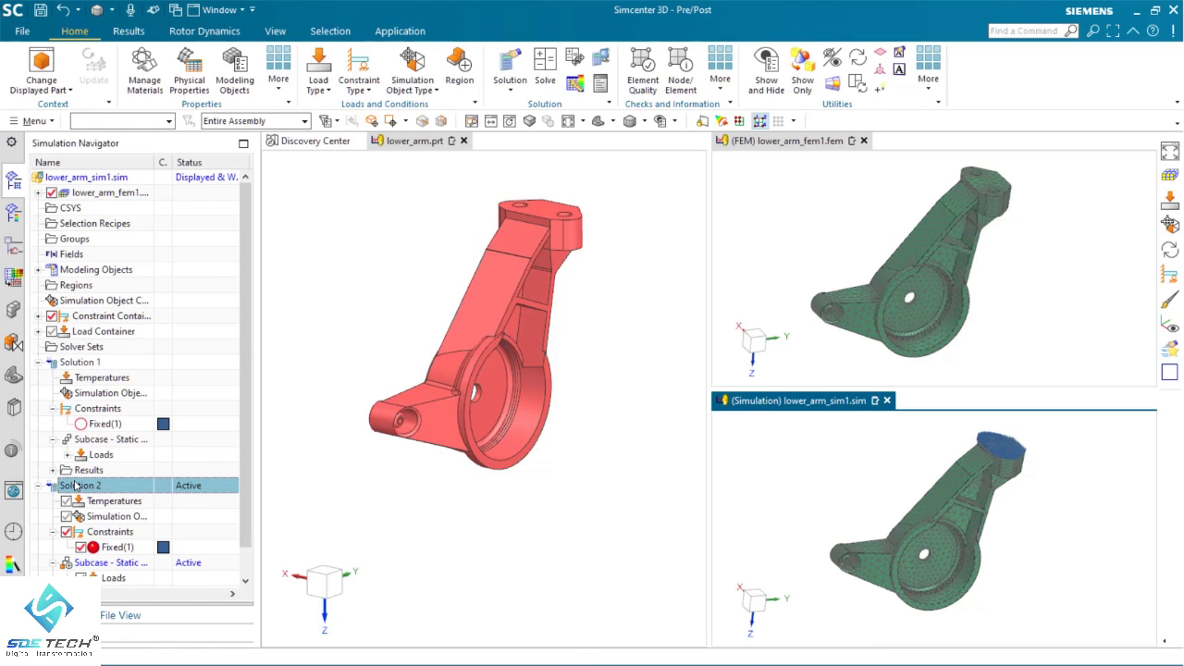
pyautogui.rightClick(75, 485)
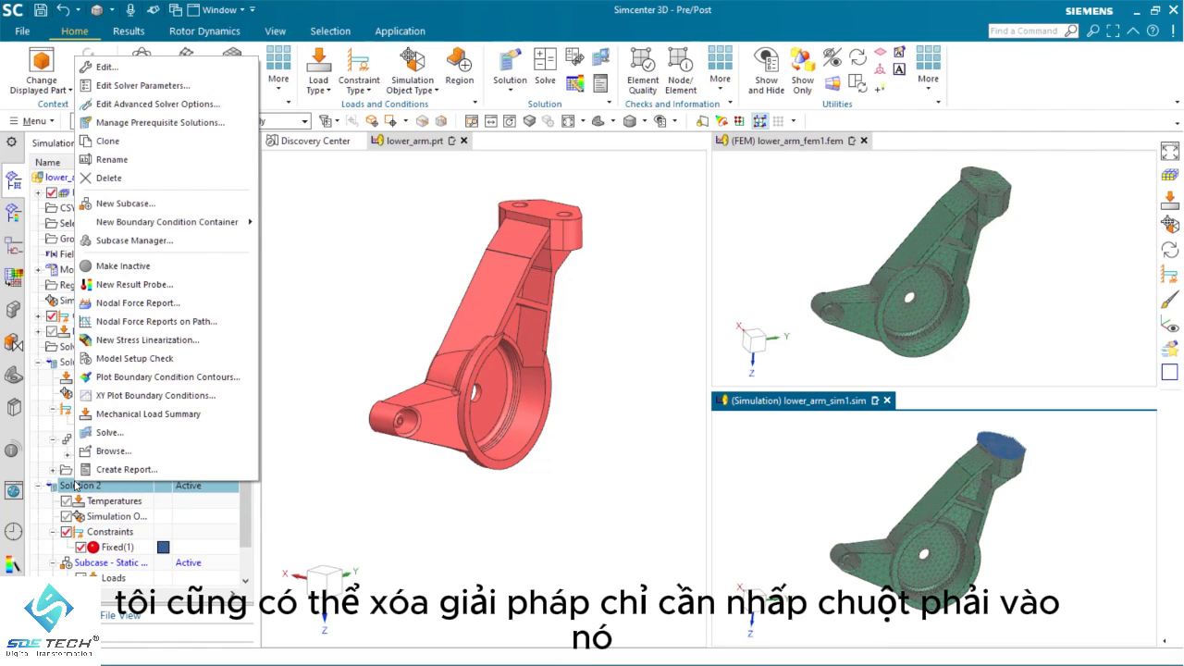
pyautogui.click(120, 181)
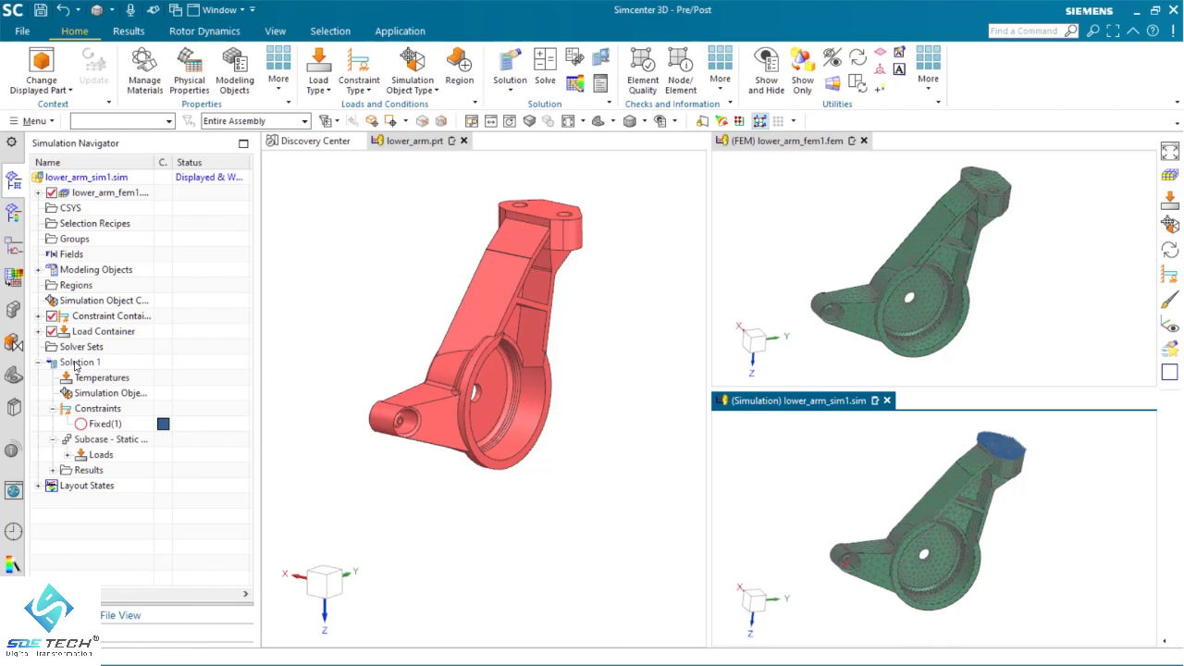
# Make Solution 1 the active solution and inspect the force listed under its subcase loads
pyautogui.doubleClick(78, 363)
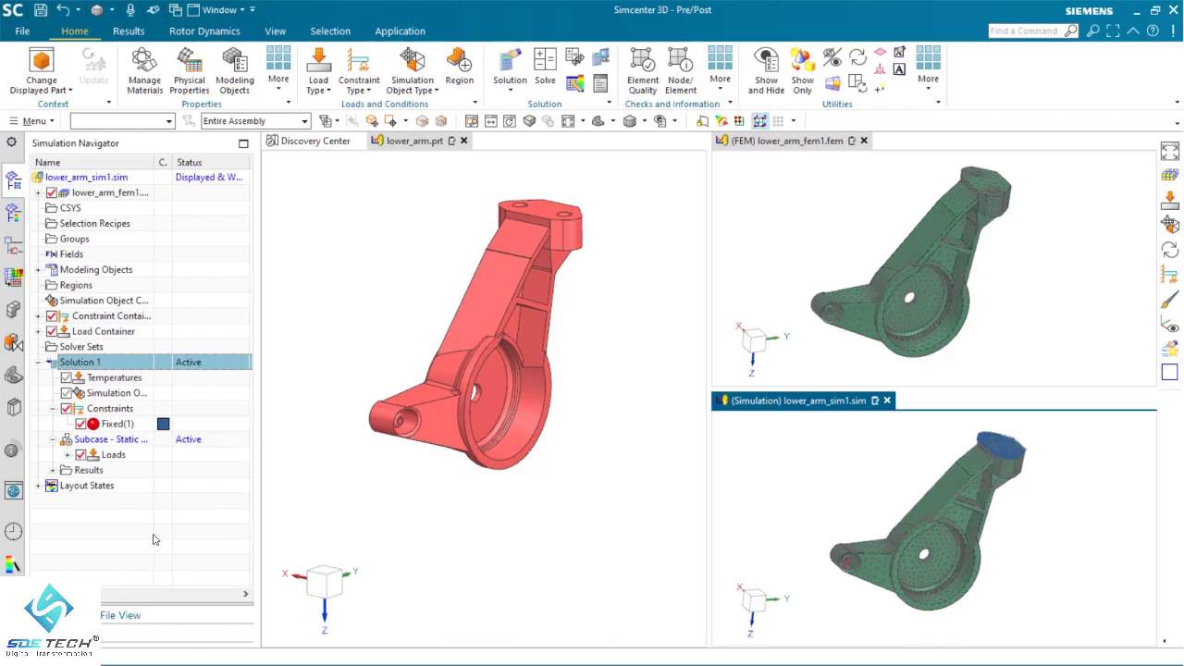
pyautogui.click(155, 539)
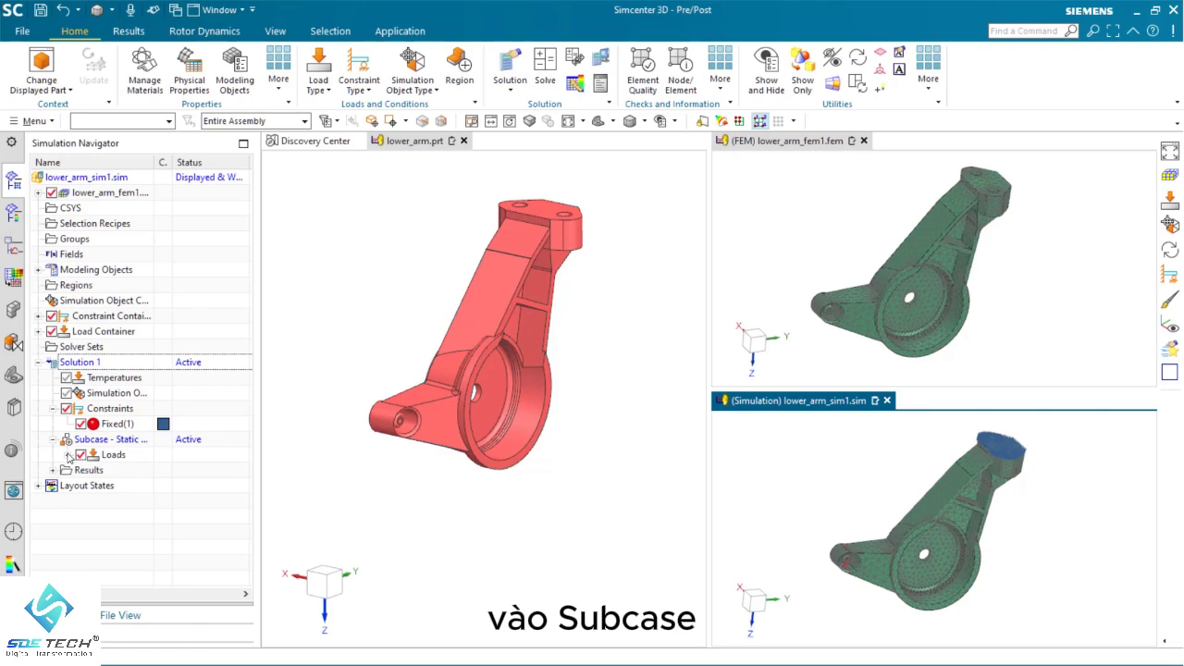
pyautogui.click(68, 454)
pyautogui.click(130, 472)
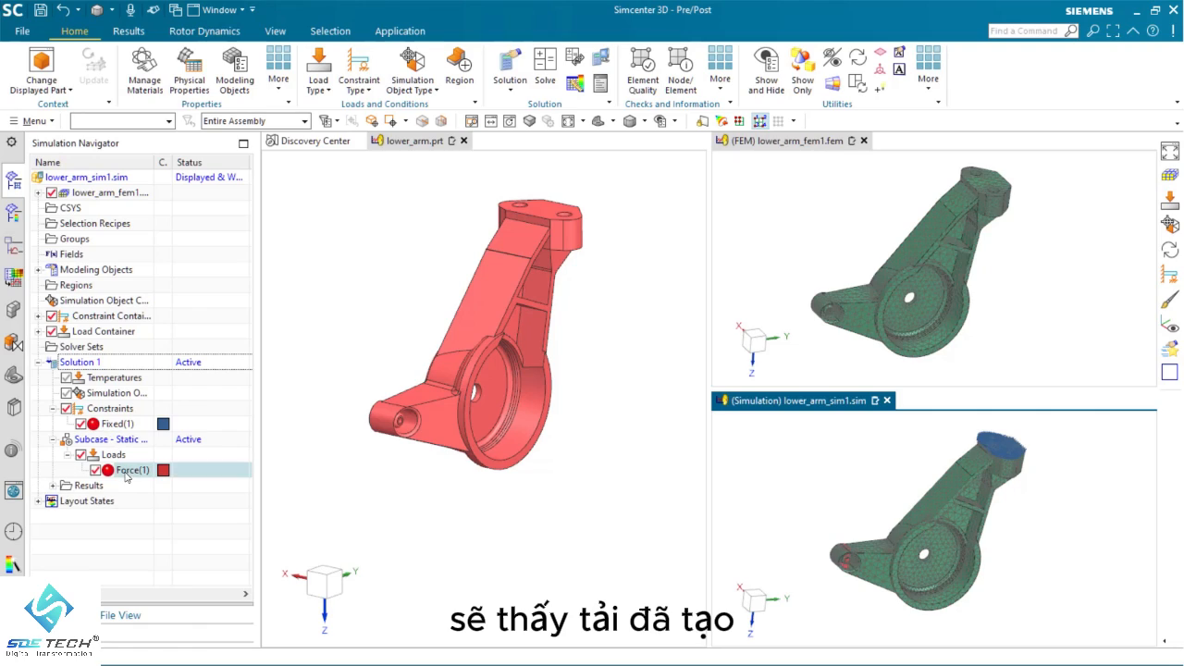